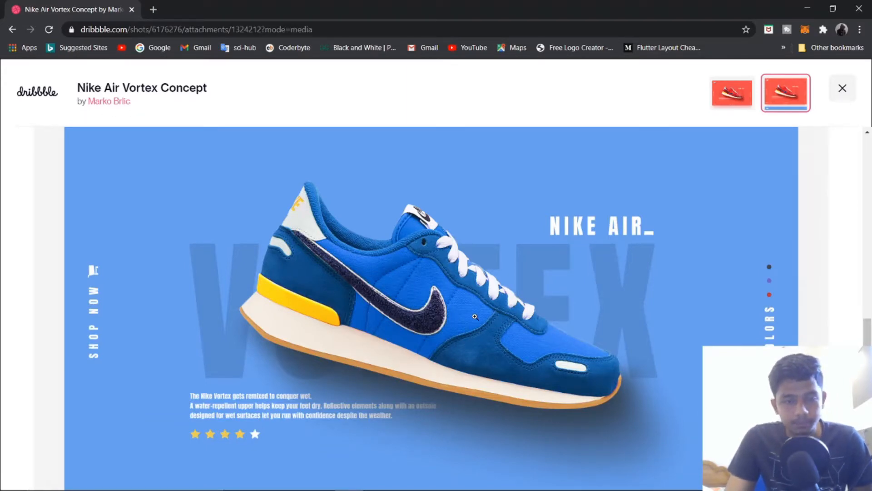
- Open Canva in a new browser tab and create a blank Presentation (16:9) design
scroll(475, 317, "down", 4)
scroll(340, 195, "up", 5)
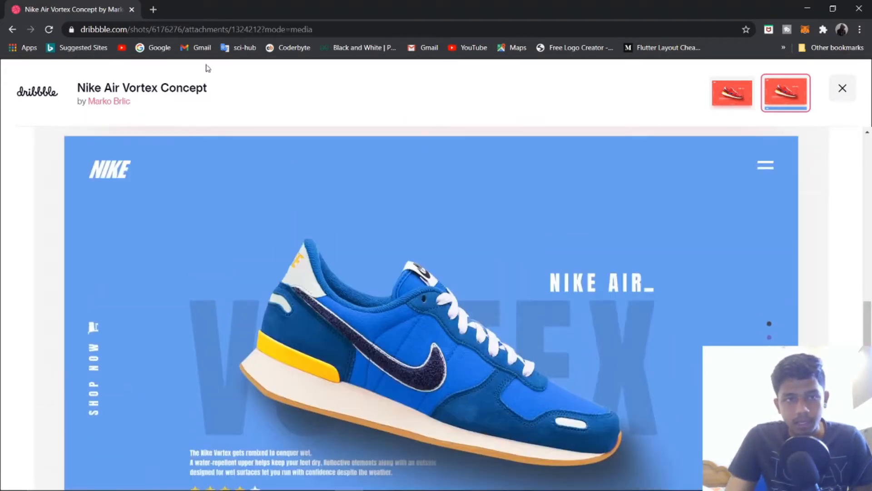
left_click(152, 12)
type("can")
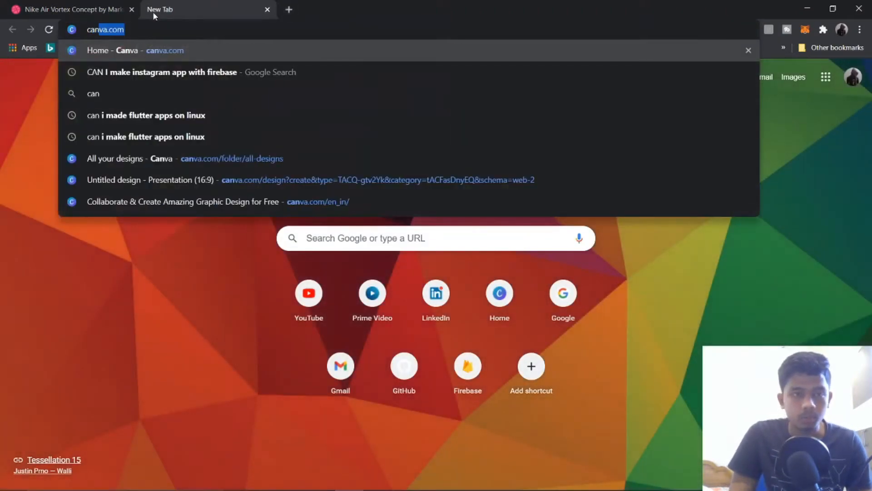
key("Return")
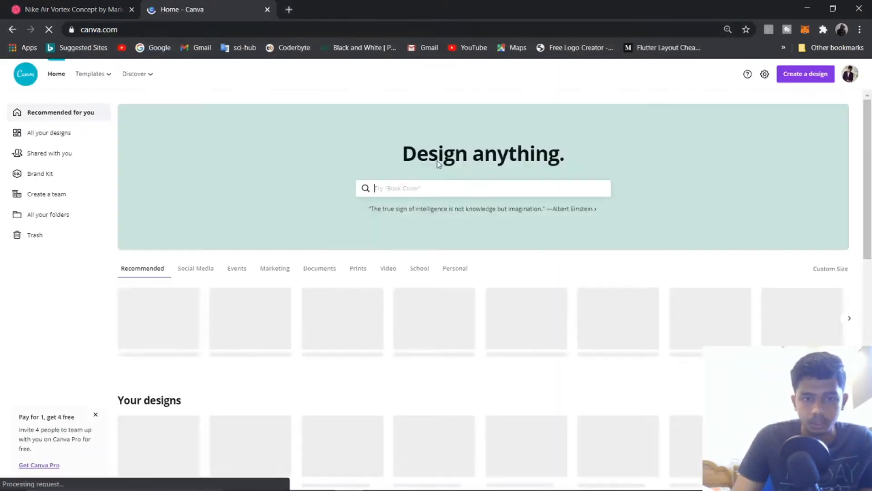
left_click(187, 353)
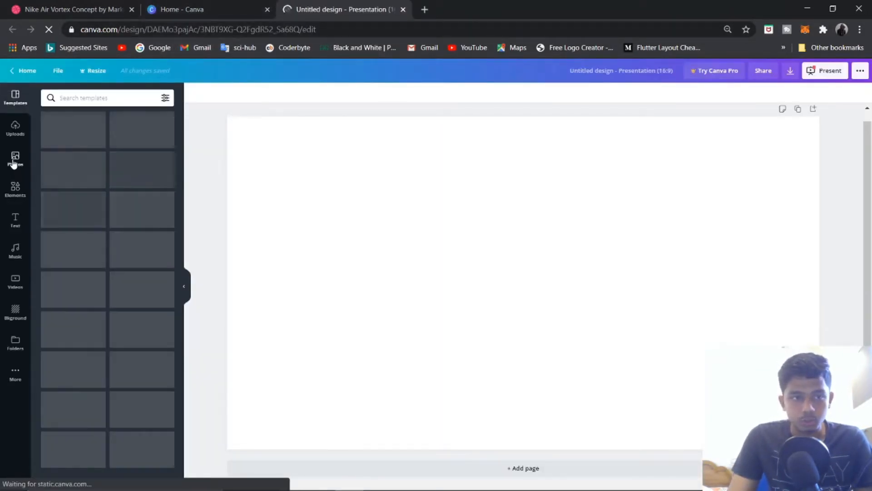
left_click(15, 189)
left_click(14, 157)
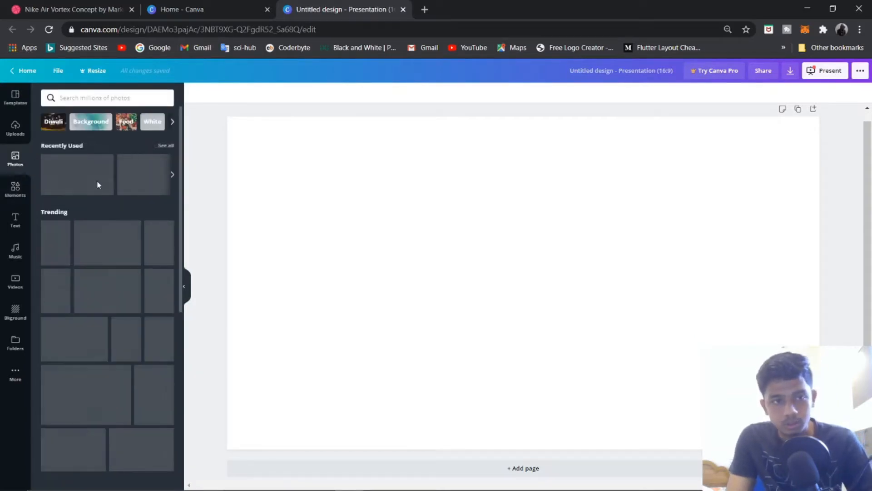
left_click(15, 128)
left_click(15, 97)
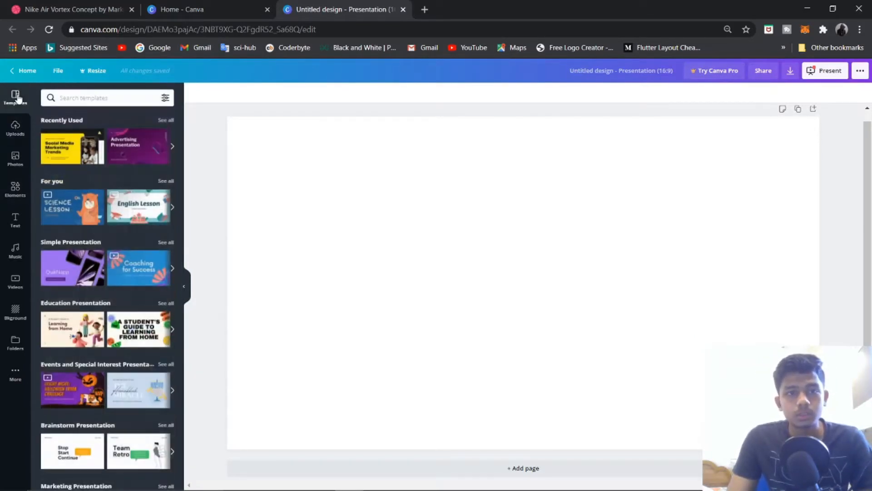
- Fill the blank page's background with the medium blue default colour between light blue and dark blue
left_click(272, 157)
left_click(194, 94)
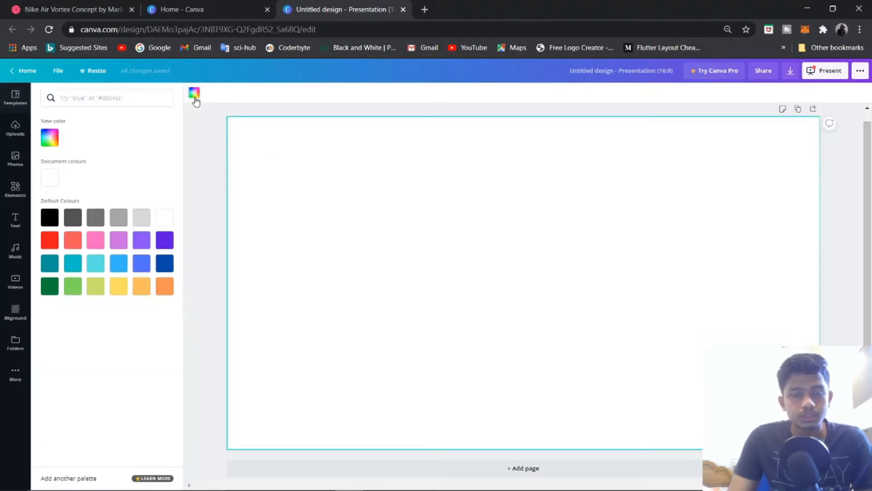
left_click(142, 269)
left_click(120, 265)
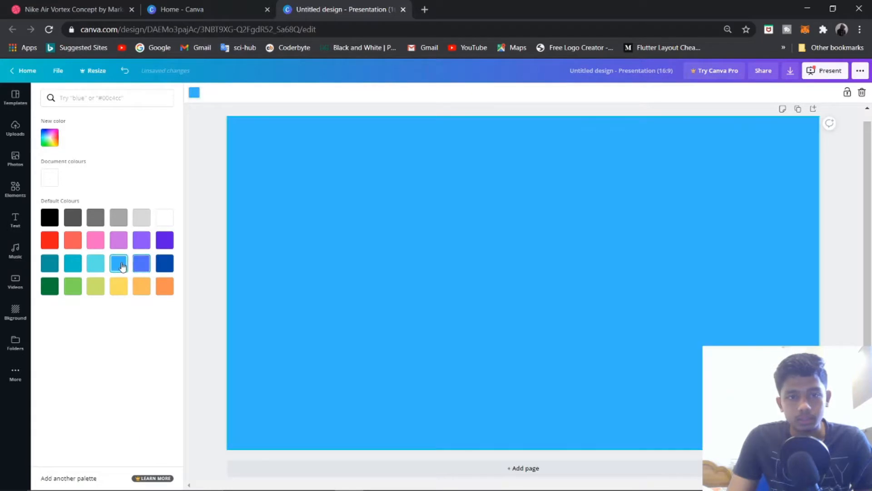
left_click(139, 267)
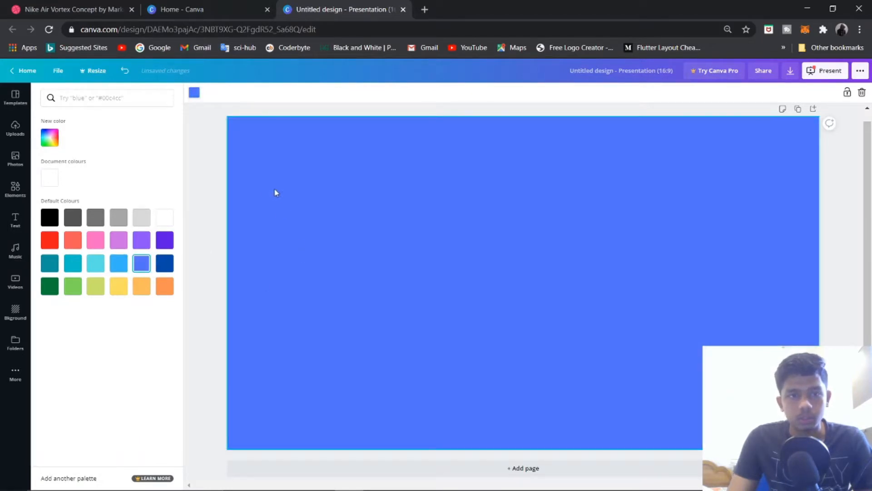
- Add a square shape and stretch it into a large rectangle covering the page except for a narrow margin all around
left_click(15, 159)
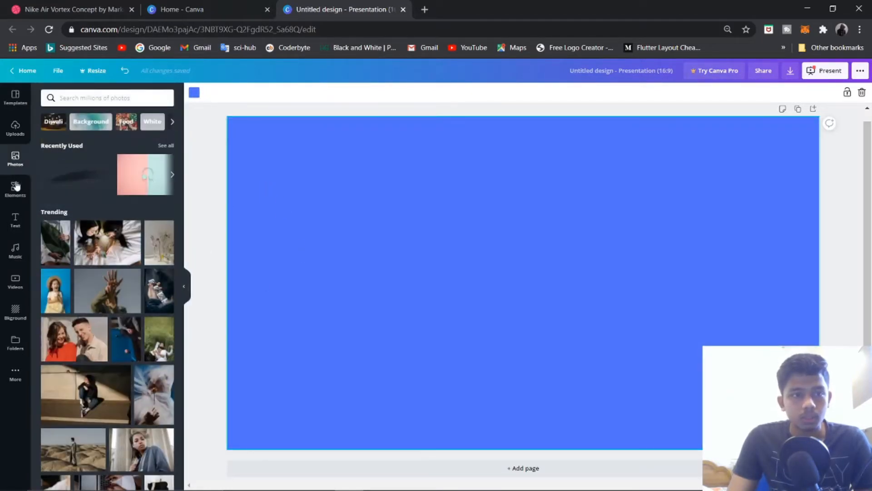
left_click(15, 189)
left_click(95, 325)
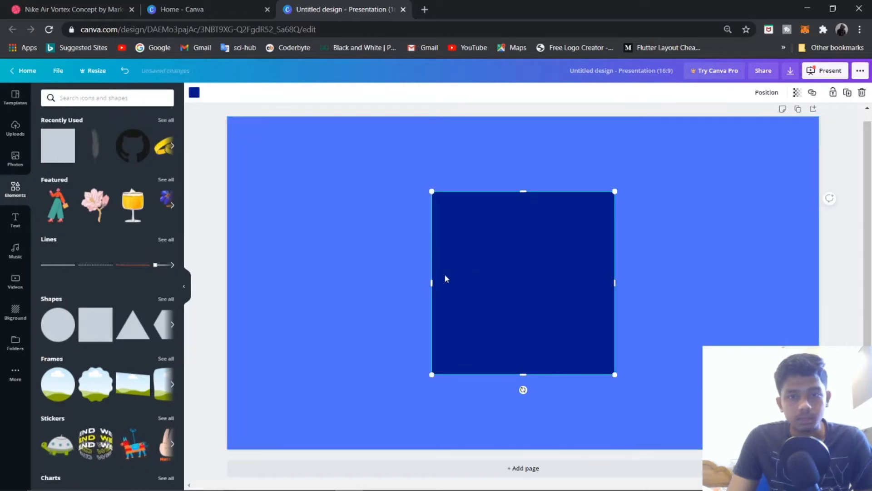
left_click_drag(445, 279, 298, 227)
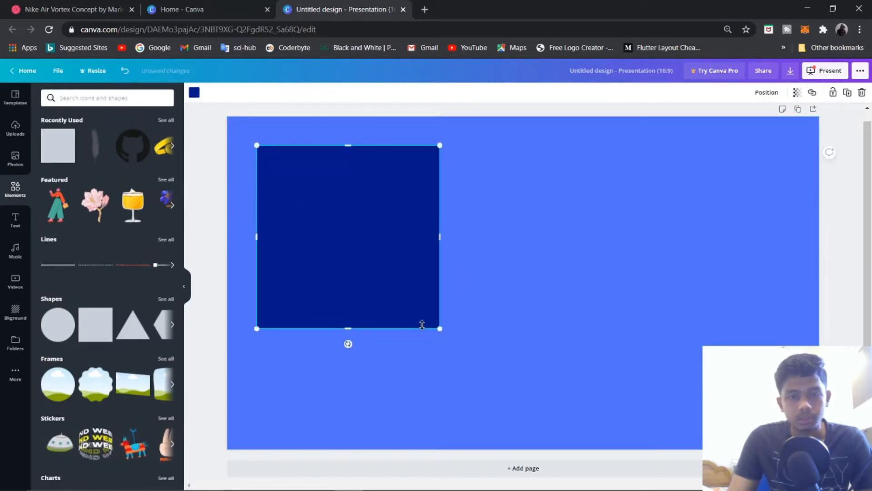
left_click_drag(440, 329, 532, 421)
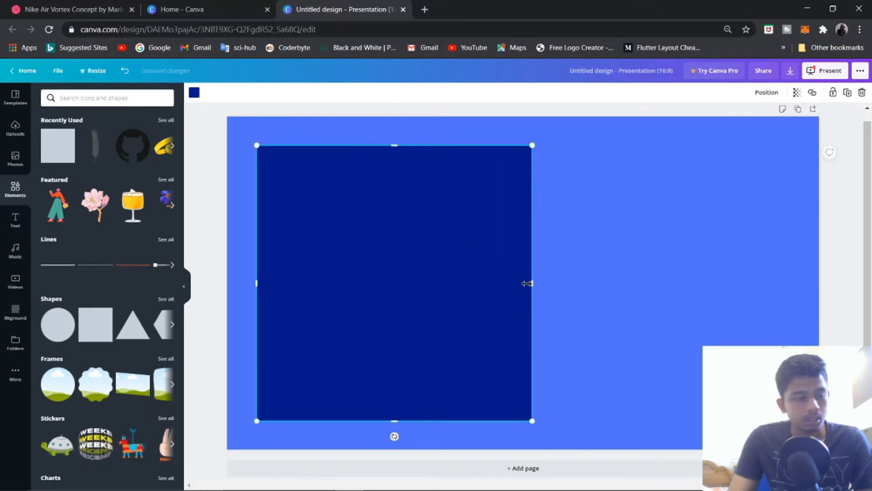
left_click_drag(527, 283, 795, 287)
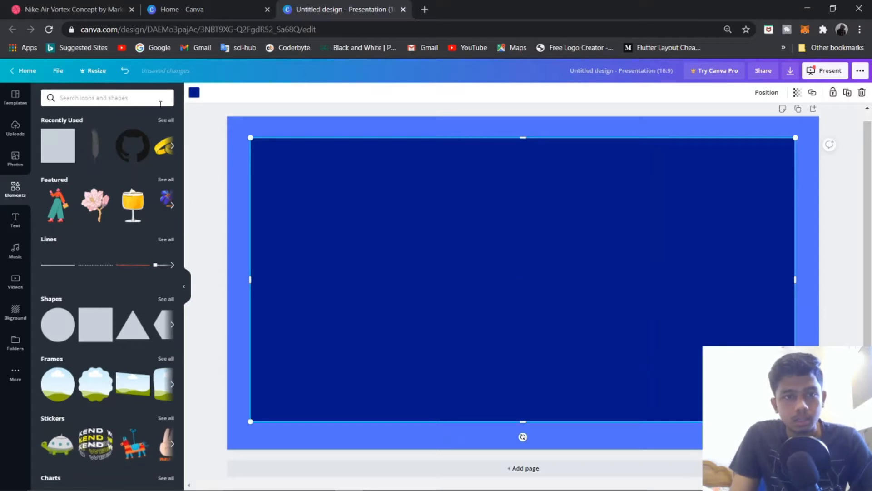
- Recolour the large rectangle with the same medium blue as the page background
left_click(195, 93)
left_click(143, 264)
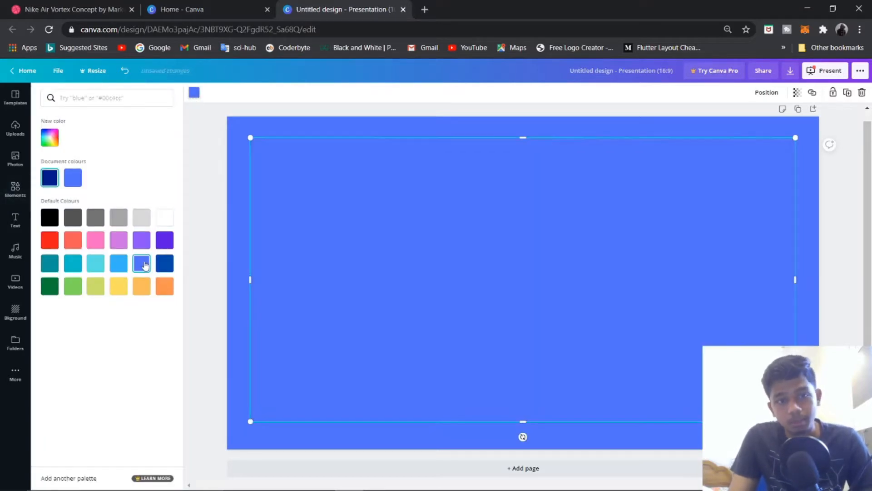
left_click(200, 207)
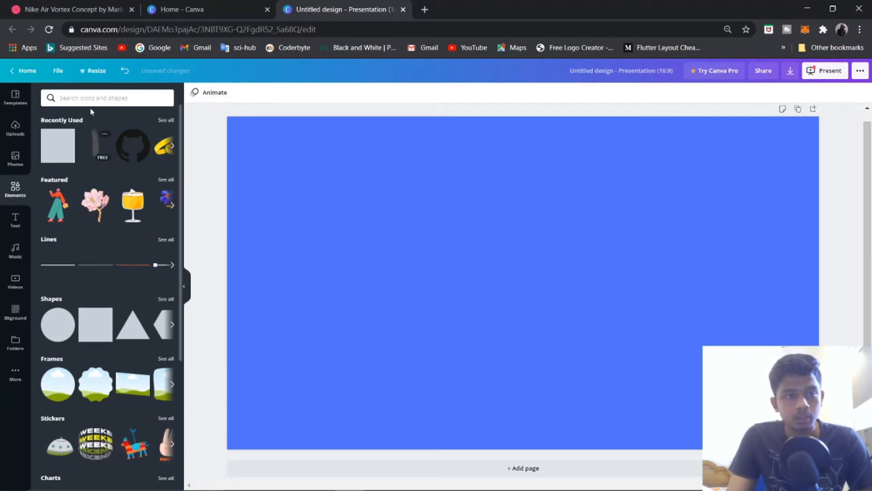
- Search the photos for "shadow" and add the free slanted soft shadow to the page
left_click(15, 172)
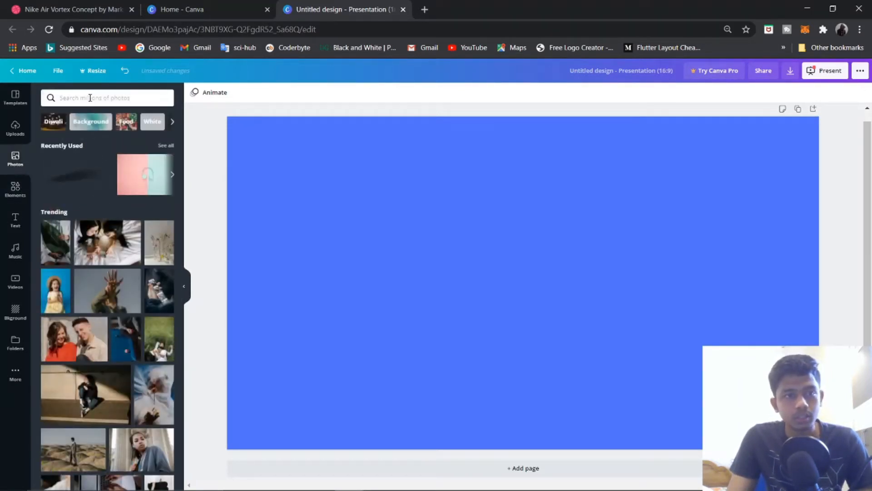
left_click(90, 97)
type("shad")
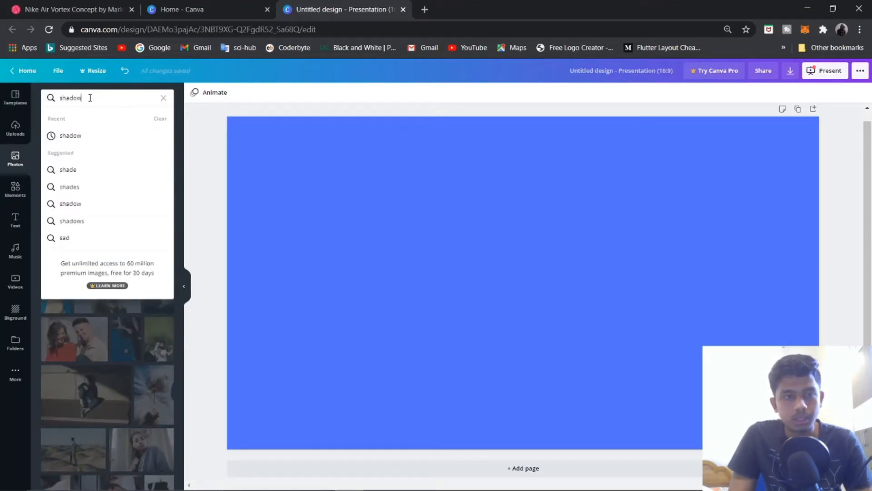
type("ow")
key("Return")
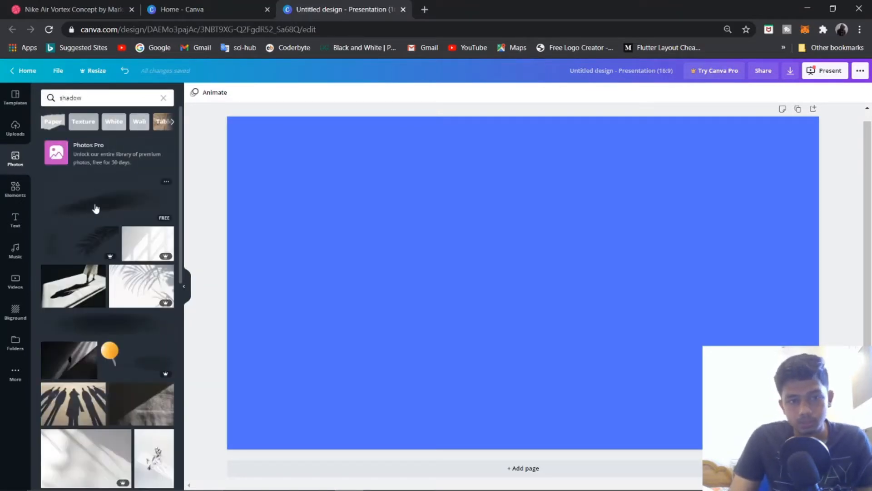
left_click(96, 208)
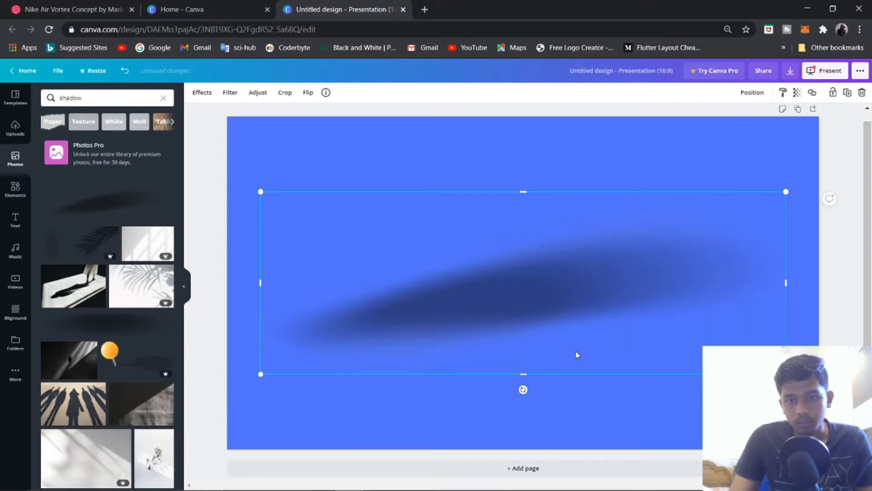
- Rotate the shadow upright, shrink it and place it near the page's left edge
left_click_drag(523, 390, 603, 283)
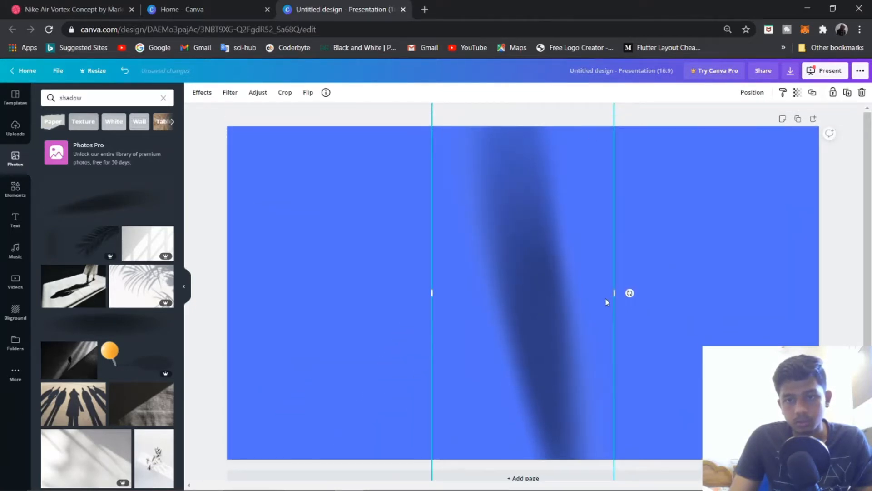
scroll(604, 363, "down", 2)
left_click_drag(541, 382, 474, 270)
left_click_drag(467, 223, 289, 341)
- Send the shadow behind the large rectangle and nudge it left until it extends past the rectangle's left edge
right_click(298, 299)
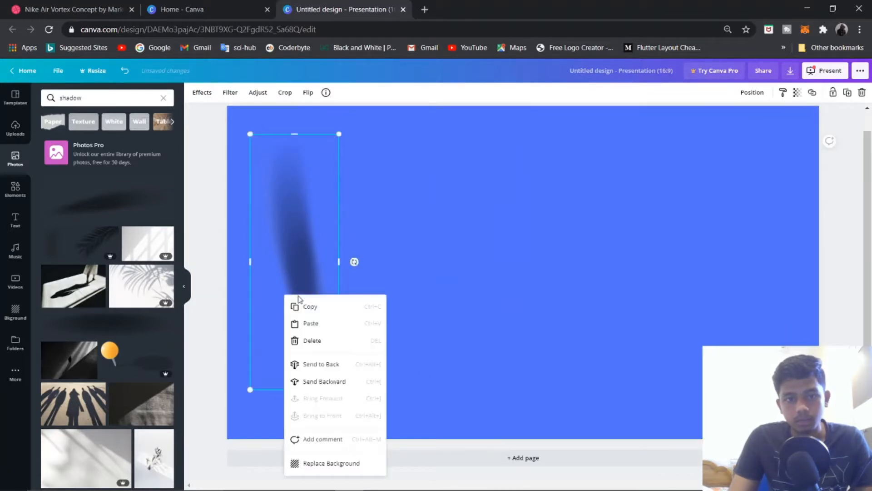
left_click(360, 368)
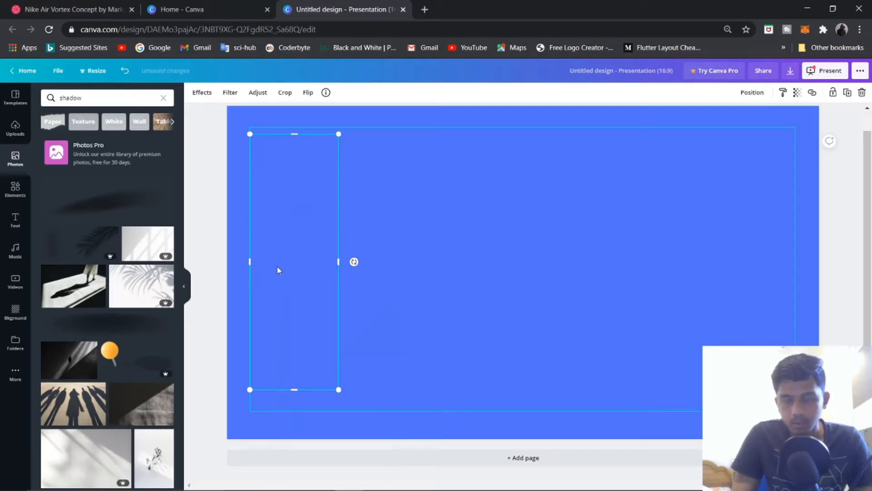
key("shift+Left")
key("shift+Left")
key("shift+Left")
key("shift+Left")
key("shift+Left")
key("shift+Left")
key("shift+Left")
key("shift+Left")
key("shift+Left")
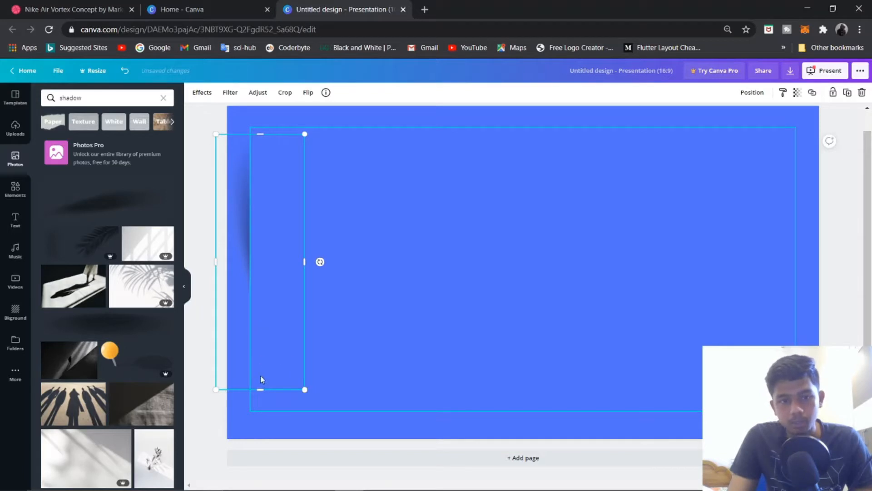
- Tilt the shadow to -84° and line it up along the rectangle's left edge
left_click_drag(320, 262, 324, 271)
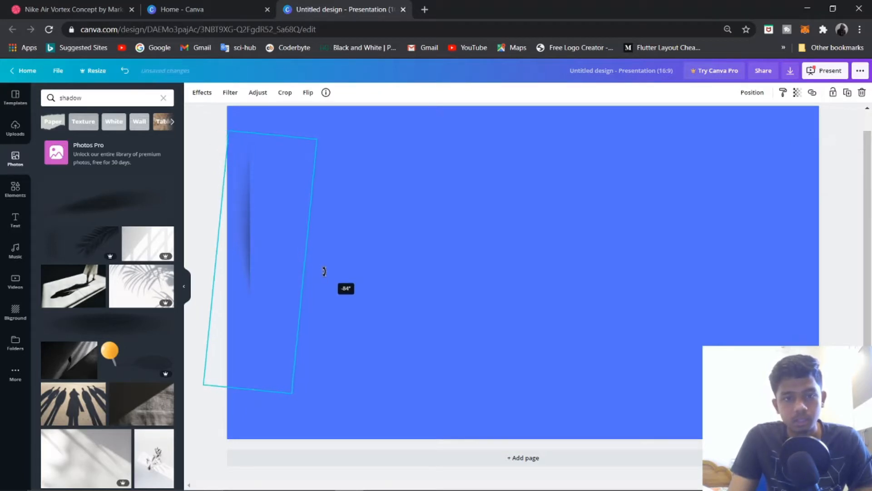
left_click_drag(232, 257, 227, 233)
right_click(249, 238)
left_click(235, 220)
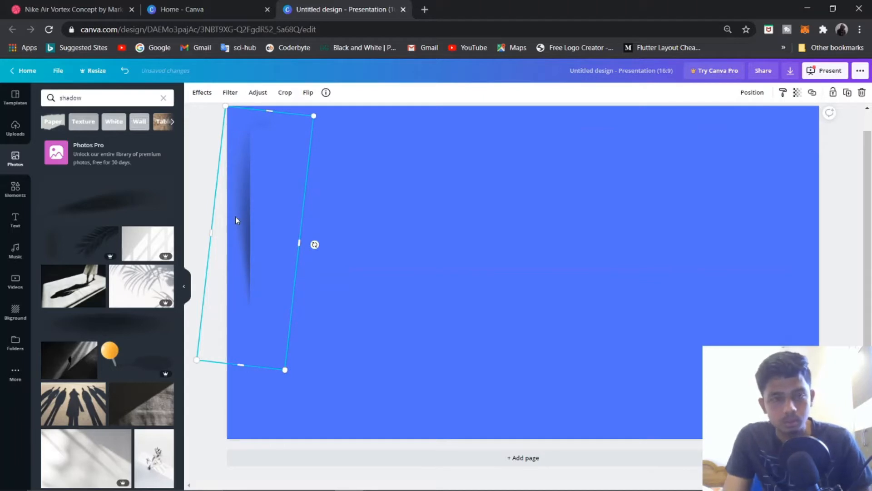
left_click_drag(241, 223, 244, 279)
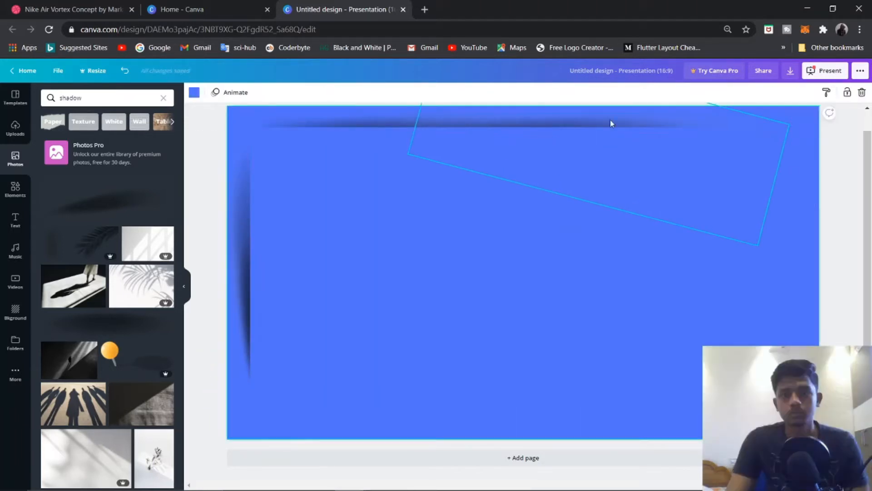
- Position shadow copies behind the rectangle's top edge and along the upper part of its left edge
left_click_drag(610, 121, 529, 146)
left_click(395, 117)
left_click_drag(247, 218, 246, 196)
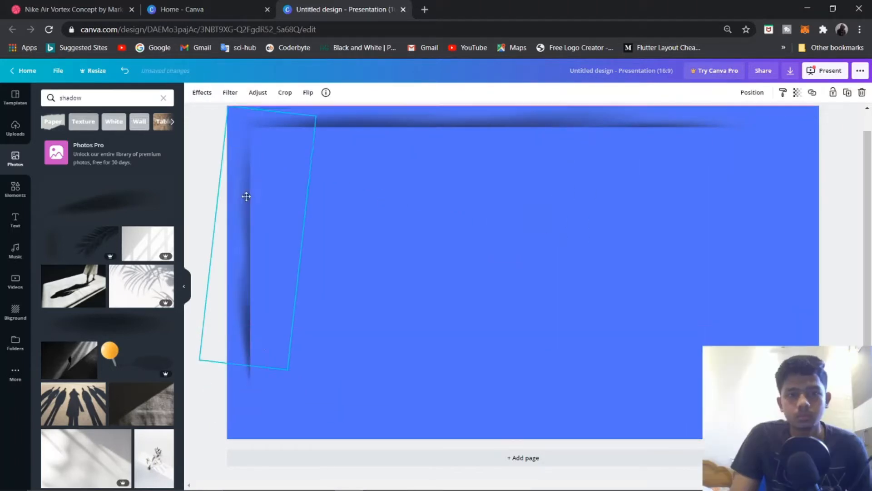
- Place shadow copies behind the rectangle's bottom edge and along the lower part of its left edge
left_click(435, 297)
left_click_drag(434, 297, 435, 391)
left_click_drag(245, 318, 243, 396)
left_click_drag(606, 404, 606, 415)
left_click(504, 420)
left_click(505, 473)
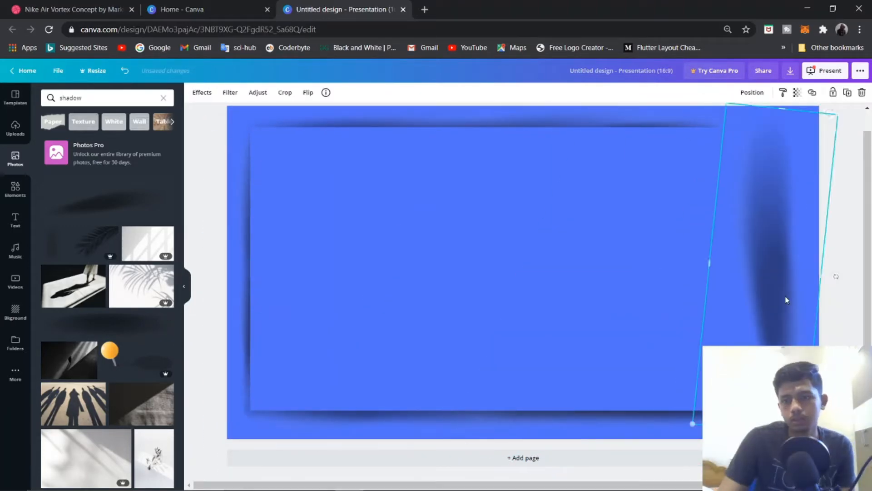
- Tuck the large upright shadow behind the rectangle's right edge and adjust the left-edge shadow
left_click_drag(787, 300, 539, 256)
key("ctrl+[")
mouse_move(247, 272)
left_mouse_down()
mouse_move(238, 245)
mouse_move(243, 277)
left_mouse_up()
left_click(207, 195)
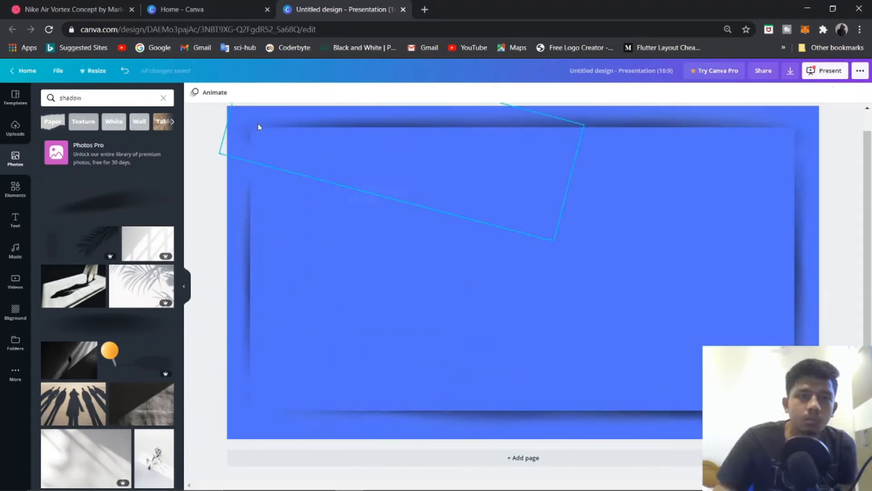
- Add a second page to the design and go back over the shadows around the first page's rectangle
left_click(451, 458)
scroll(450, 400, "down", 2)
scroll(451, 272, "up", 4)
left_click(247, 178)
left_click(750, 144)
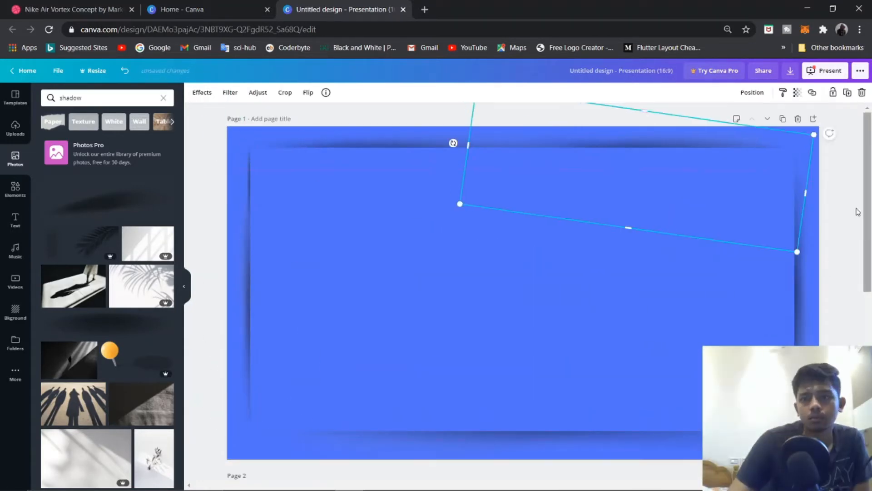
left_click(841, 340)
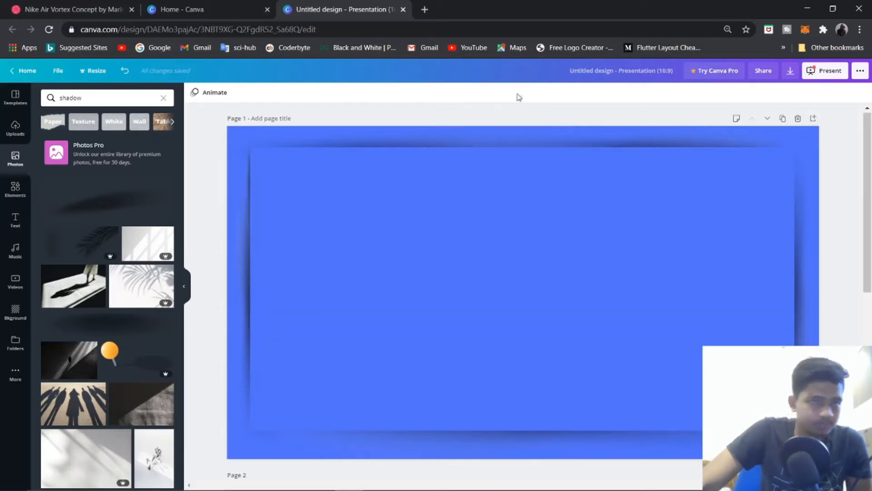
- Switch to the Dribbble tab and examine the layout, text and shoe shadow of the blue Nike Air Vortex concept
left_click(90, 7)
scroll(185, 155, "up", 1)
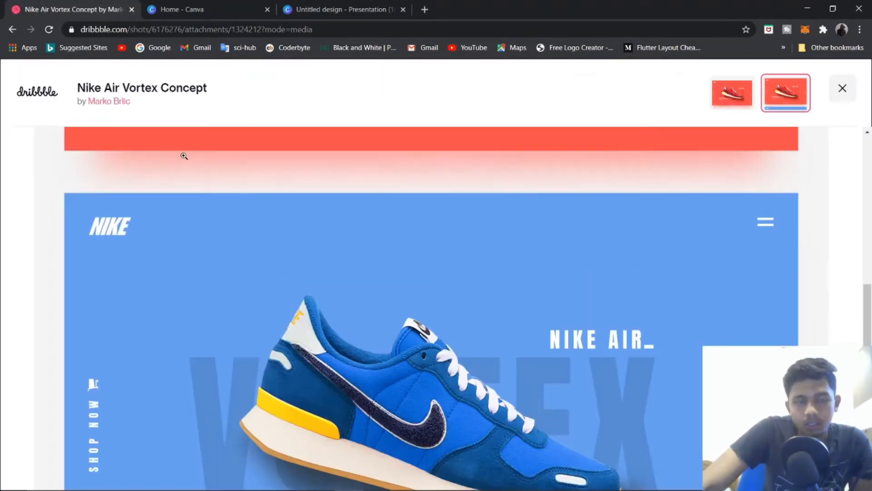
scroll(189, 159, "down", 2)
scroll(495, 293, "down", 3)
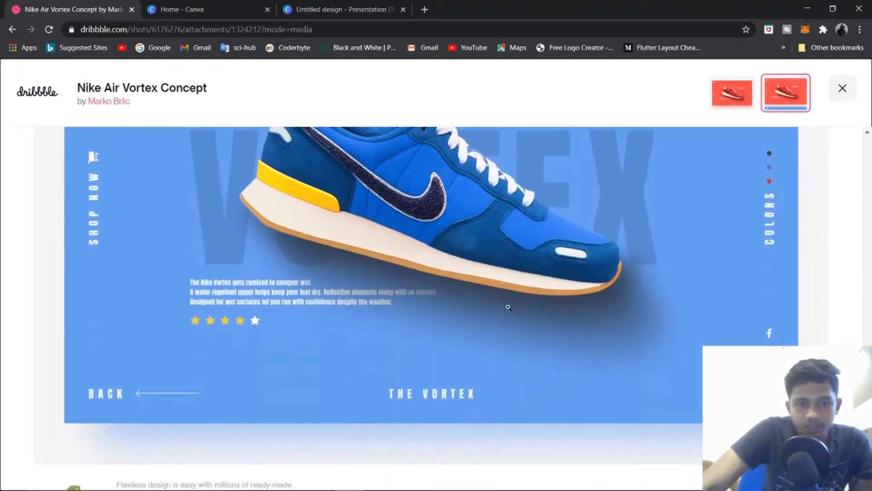
scroll(470, 283, "up", 1)
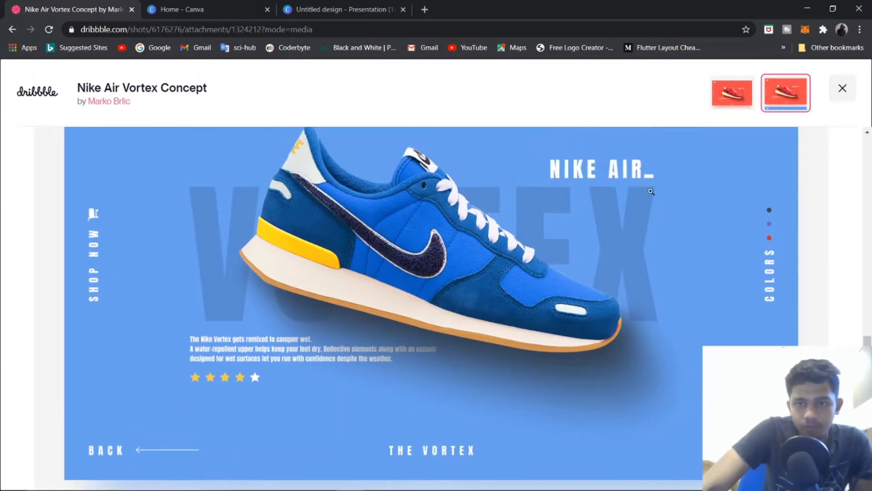
- Return to the Canva design and add a heading reading NIKE in the blue panel's upper-left corner
scroll(485, 199, "up", 2)
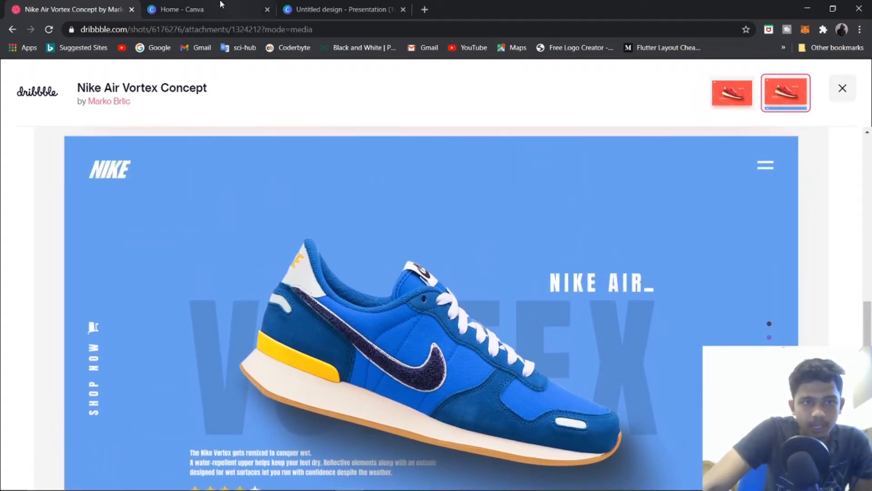
left_click(222, 4)
key("ctrl+Tab")
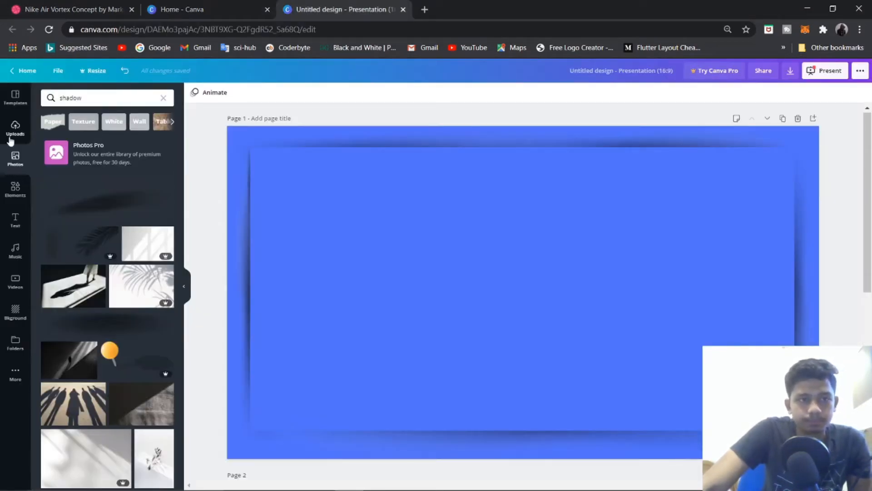
left_click(15, 220)
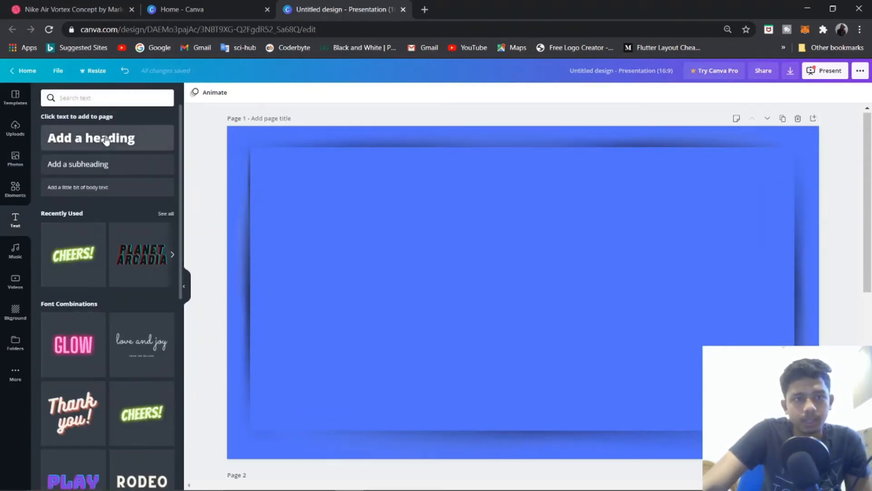
left_click(115, 144)
type("NIKE")
left_click_drag(515, 314, 313, 181)
- Make the NIKE heading italic and white, and adjust its position in the panel's upper-left corner
double_click(304, 182)
left_click(336, 92)
left_click(307, 93)
left_click(164, 218)
left_click_drag(288, 174, 291, 169)
- Check the Dribbble concept's large background word and add a second heading reading VORTEX to the Canva page
left_click(72, 10)
scroll(58, 370, "up", 1)
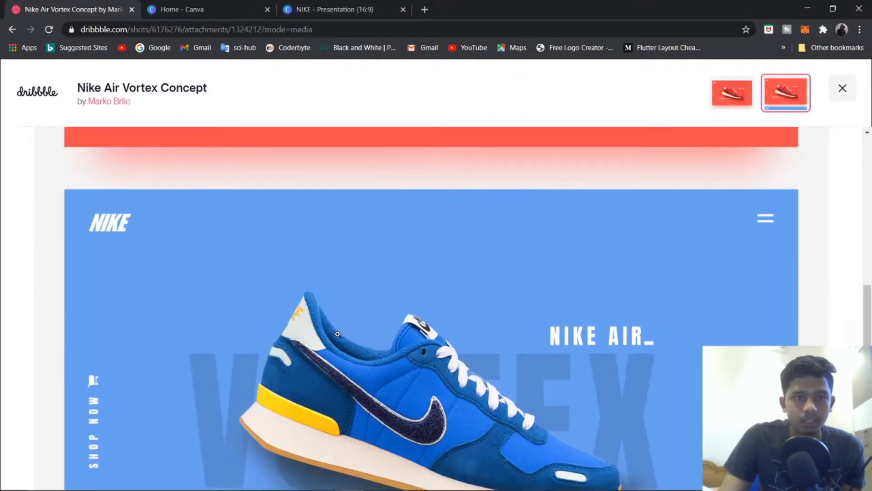
scroll(59, 370, "down", 1)
left_click(335, 9)
left_click(108, 138)
type("VORTYEX")
key("BackSpace")
key("BackSpace")
key("BackSpace")
type("EX")
- Enlarge the VORTEX heading to font size 258, place it across the panel and compare it with the Dribbble concept
left_click_drag(598, 314, 870, 395)
left_click_drag(800, 327, 688, 273)
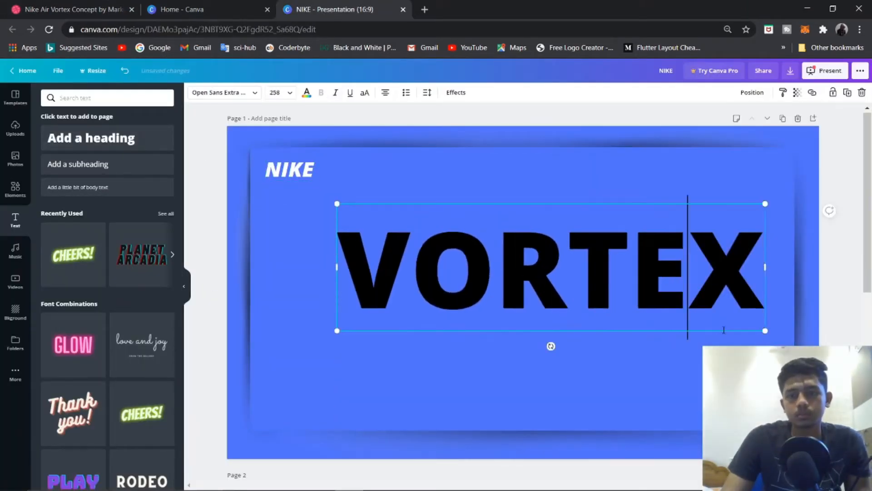
left_click(73, 9)
left_click(335, 9)
- Try the Horizon font on the VORTEX heading
double_click(531, 286)
left_click(254, 92)
left_click(116, 334)
left_click(485, 286)
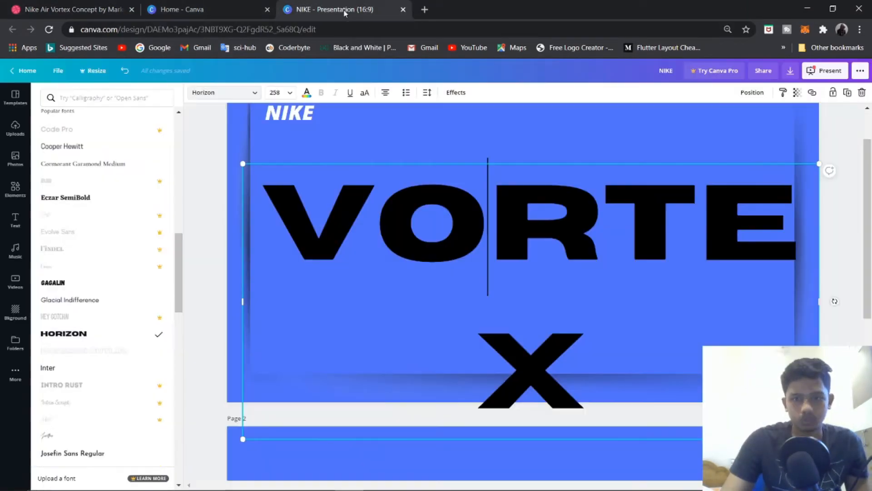
- Try League Spartan on the VORTEX heading, compare it with the Dribbble concept, and undo the change
scroll(117, 334, "down", 5)
left_click(91, 311)
scroll(559, 226, "up", 1)
left_click_drag(616, 349, 616, 359)
left_click(72, 9)
left_click(335, 10)
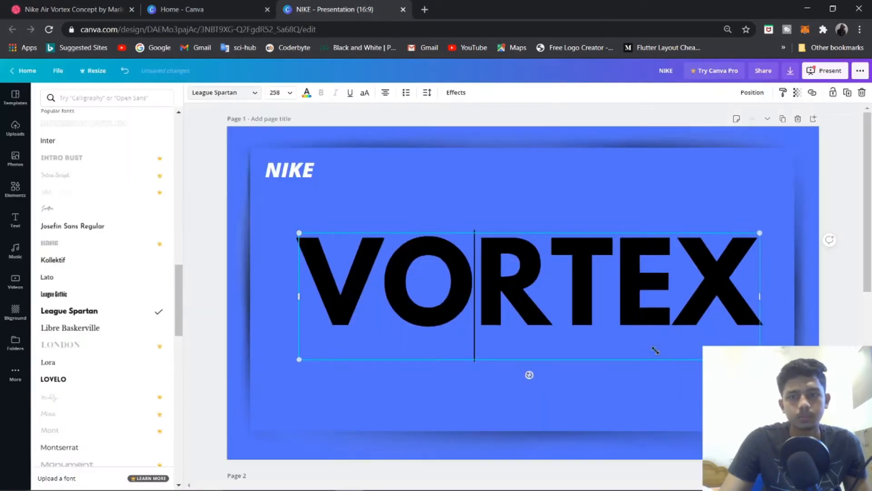
key("ctrl+z")
key("ctrl+z")
key("ctrl+z")
- Scale the VORTEX heading to font size 196, spread it across the panel and compare it with the Dribbble concept
left_click_drag(604, 282, 683, 281)
left_click_drag(743, 314, 791, 341)
left_click(73, 9)
left_click(335, 9)
left_click(459, 291)
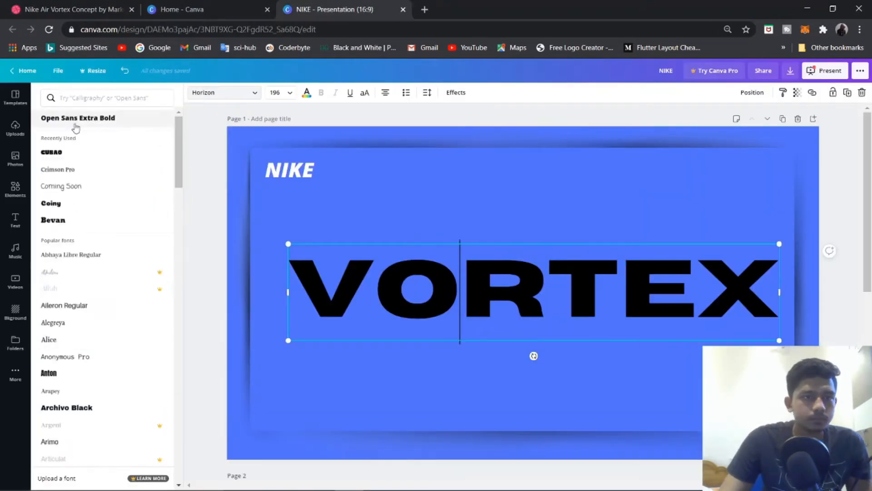
- Try the Lovelo, Advent Pro Bold and Agrandir Black fonts on the VORTEX heading
left_click(75, 121)
scroll(82, 227, "down", 12)
left_click(89, 265)
left_click(73, 9)
left_click(317, 9)
scroll(132, 390, "down", 5)
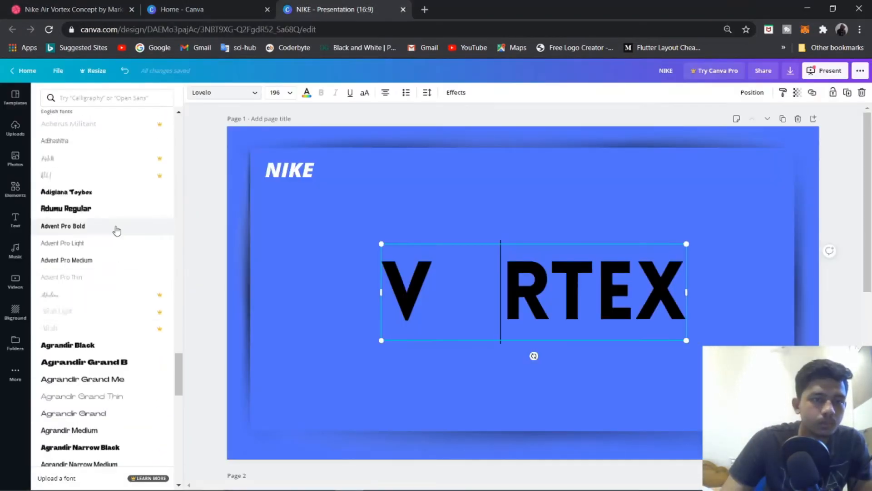
left_click(117, 227)
left_click(107, 346)
- Set the VORTEX heading in League Spartan at font size 228 and shift it towards the panel's centre
scroll(107, 347, "up", 20)
left_click(107, 365)
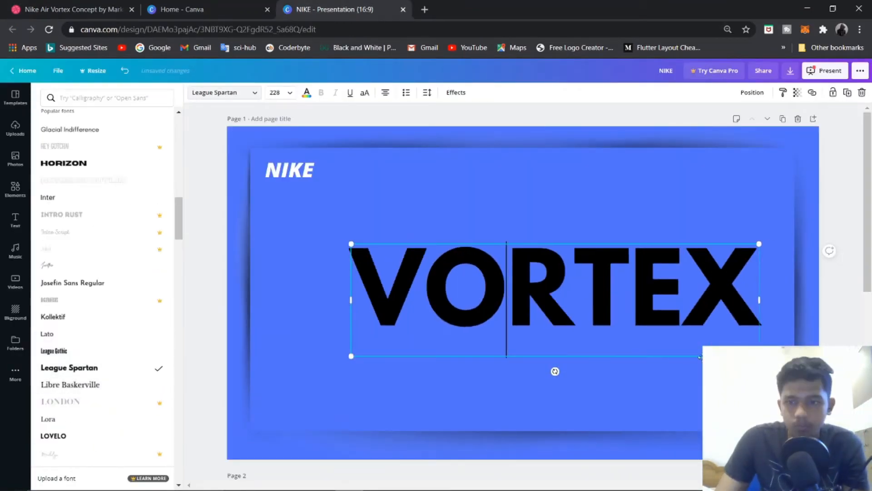
left_click_drag(454, 244, 433, 240)
- Colour the VORTEX heading grey, lower its opacity to a faint background word and fine-tune its size against the Dribbble concept
left_click(307, 92)
left_click(141, 217)
left_click(796, 94)
left_click_drag(768, 115, 740, 114)
left_click(95, 217)
left_click(73, 10)
left_click_drag(306, 9, 182, 9)
left_click_drag(696, 353, 690, 350)
- Add the uploaded blue and yellow Nike shoe image over the VORTEX text, tilt it toe-down and enlarge it
left_click(15, 128)
left_click(61, 159)
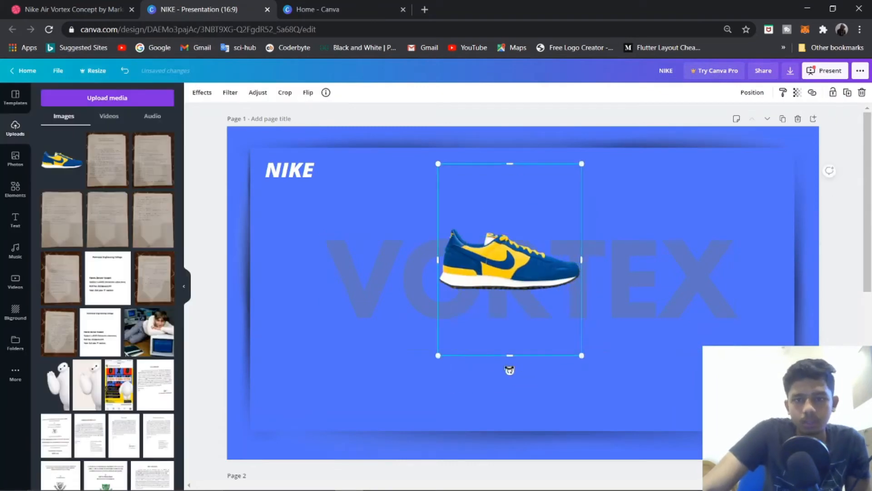
left_click_drag(510, 370, 450, 352)
left_click_drag(517, 380, 533, 470)
- Compare the shoe with the Dribbble concept and adjust its position over the VORTEX text
left_click(73, 9)
left_click(199, 9)
scroll(533, 300, "down", 4)
left_click(91, 9)
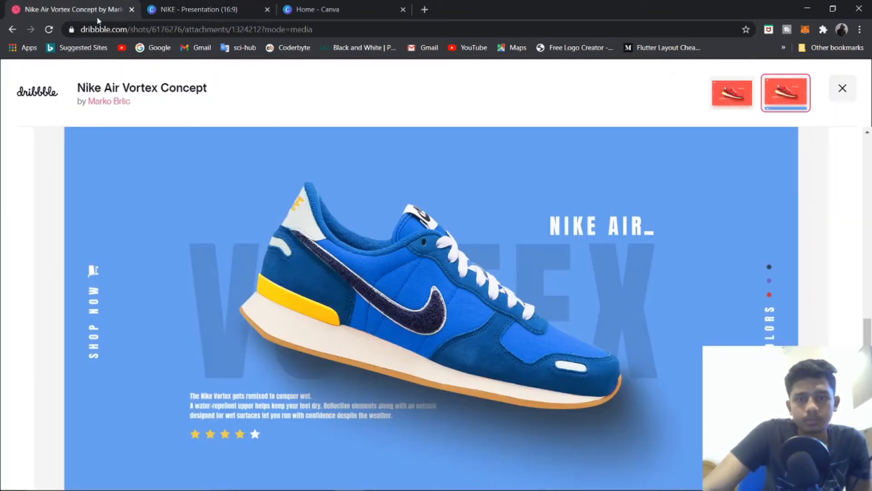
left_click(217, 5)
scroll(412, 215, "up", 4)
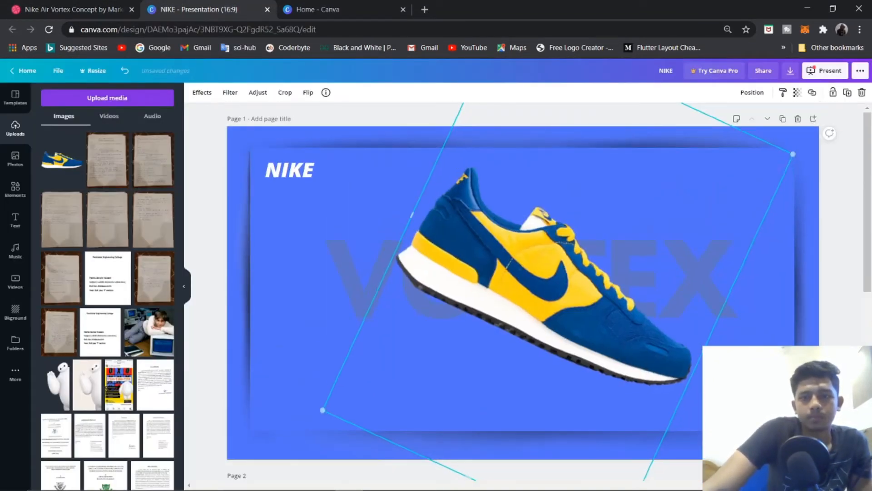
left_click_drag(466, 248, 453, 243)
- Check the Dribbble side label and add a white SHOP NOW text running vertically along the panel's left edge
left_click(91, 9)
left_click(195, 8)
left_click(91, 9)
left_click(194, 8)
left_click(91, 9)
left_click(195, 8)
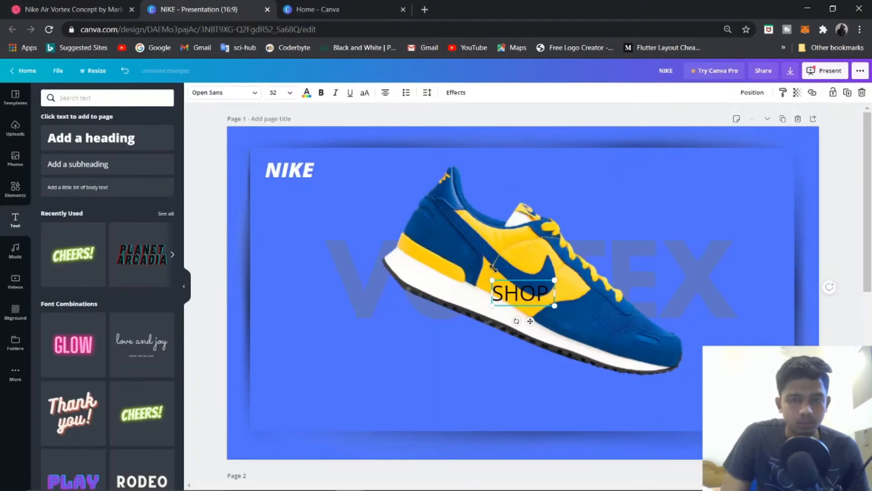
left_click_drag(318, 334, 314, 300)
- Try the Shrikhand, Source Serif Pro and Agrandir Tight Medium fonts on the SHOP NOW label
left_click(222, 92)
scroll(105, 273, "down", 5)
left_click(57, 187)
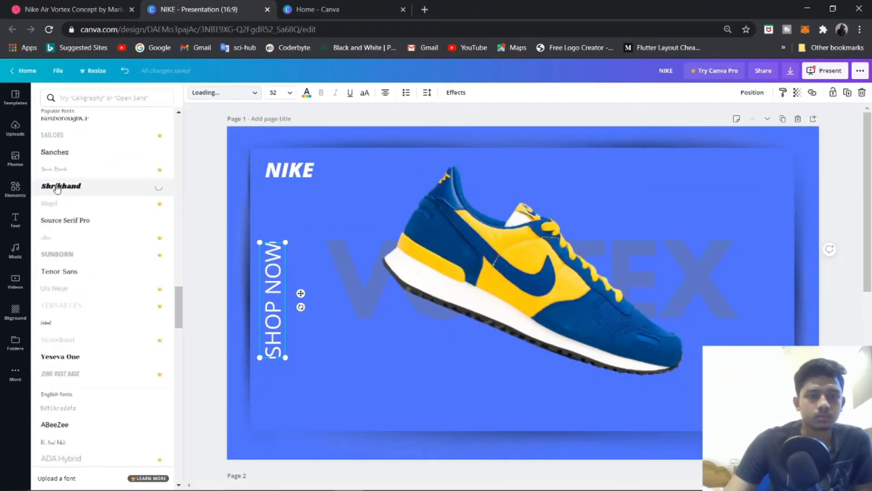
left_click(65, 220)
scroll(117, 298, "down", 10)
left_click(116, 399)
left_click(119, 323)
scroll(127, 364, "down", 10)
left_click(82, 209)
left_click(91, 9)
left_click(195, 8)
- Widen the SHOP NOW label's letter spacing, shrink it to font size 22.8 and move it up along the panel's left edge
left_click(427, 92)
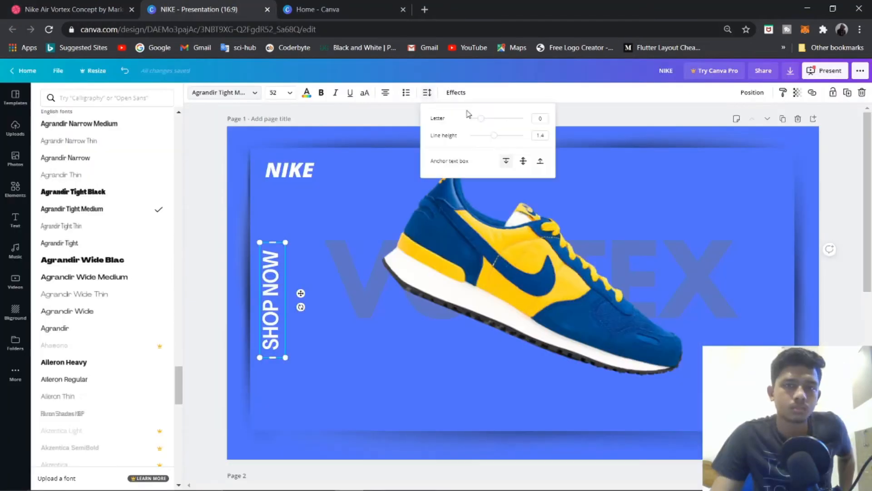
left_click_drag(481, 118, 496, 118)
left_click_drag(285, 357, 280, 331)
left_click(73, 9)
left_click(200, 9)
left_click_drag(276, 259, 275, 204)
- Try Alfa Slab One on the SHOP NOW label, settle on Anton and adjust the label's text box
scroll(137, 311, "down", 5)
left_click(91, 367)
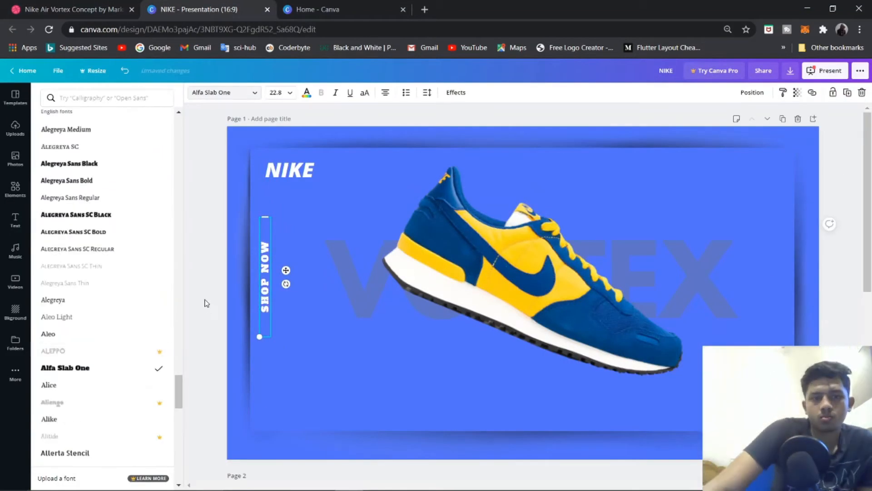
left_click(104, 254)
left_click_drag(259, 336, 275, 358)
- Check the Dribbble cart icon, search the elements for CART and place a white shopping cart sideways above the SHOP NOW label
left_click(73, 9)
left_click(179, 7)
left_click(15, 189)
type("CART")
key("Return")
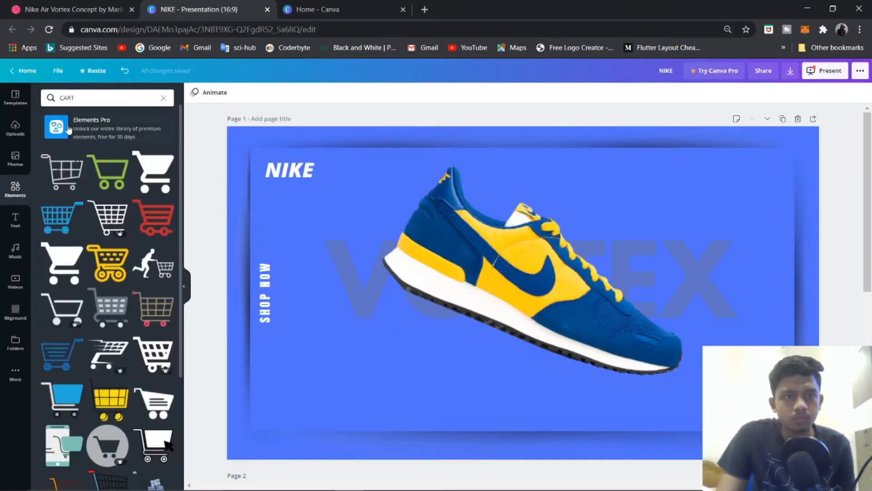
left_click(109, 171)
- Add a white NIKE AIR_ text to the upper right of the shoe and try the Agrandir Tight Black font on it
left_click(73, 9)
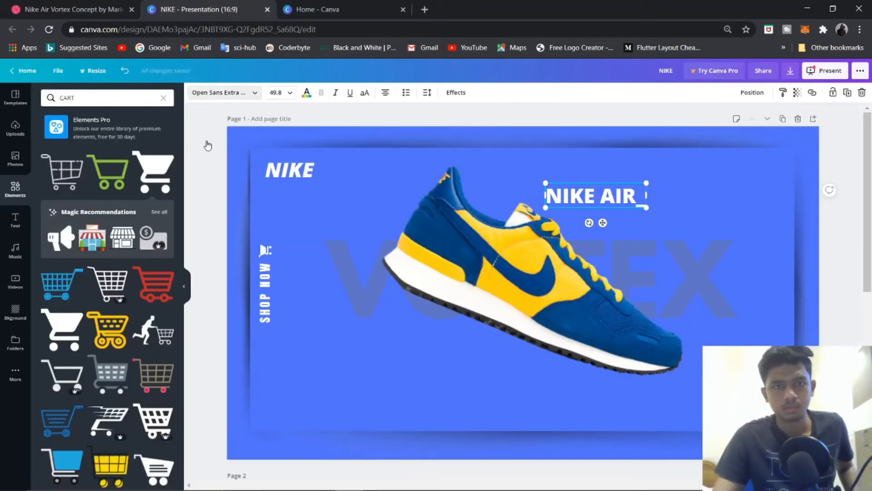
left_click(225, 92)
left_click(116, 389)
scroll(122, 222, "up", 6)
left_click(130, 250)
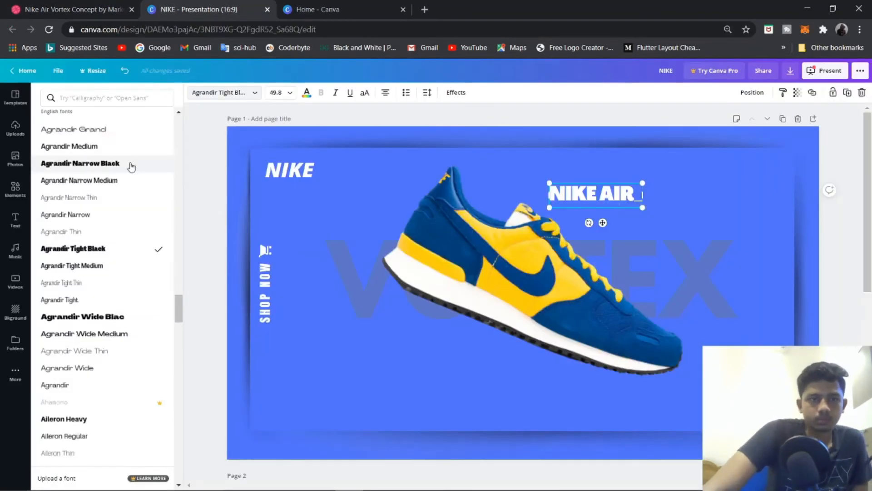
- Try the Amiko Bold font on the NIKE AIR_ text and compare it with the Dribbble concept
scroll(125, 204, "up", 8)
left_click(119, 386)
scroll(120, 246, "up", 10)
left_click(119, 266)
left_click(73, 10)
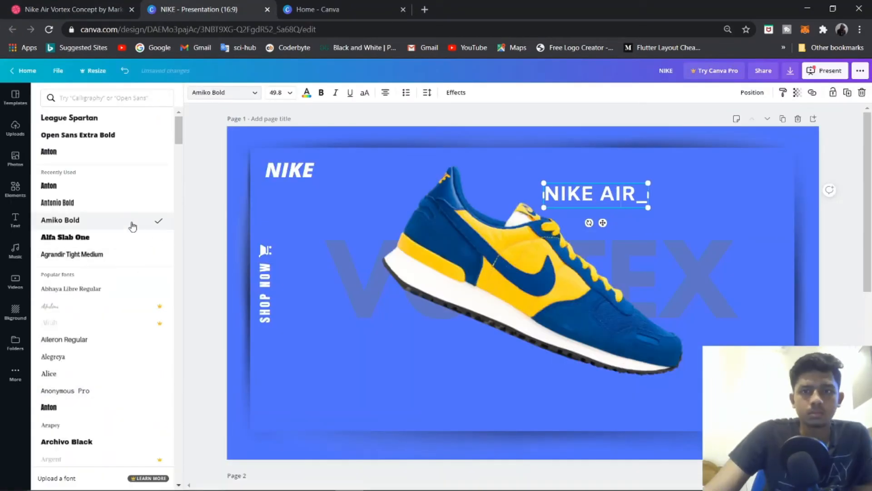
- Set the NIKE AIR_ text in Anton at font size 62.9 with wider letter spacing and move it above the end of VORTEX
left_click(427, 92)
left_click_drag(602, 222, 719, 231)
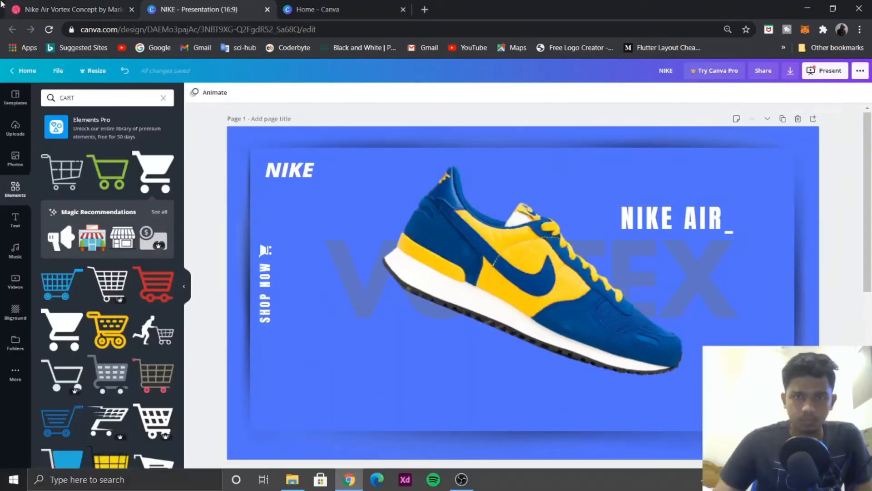
left_click(73, 9)
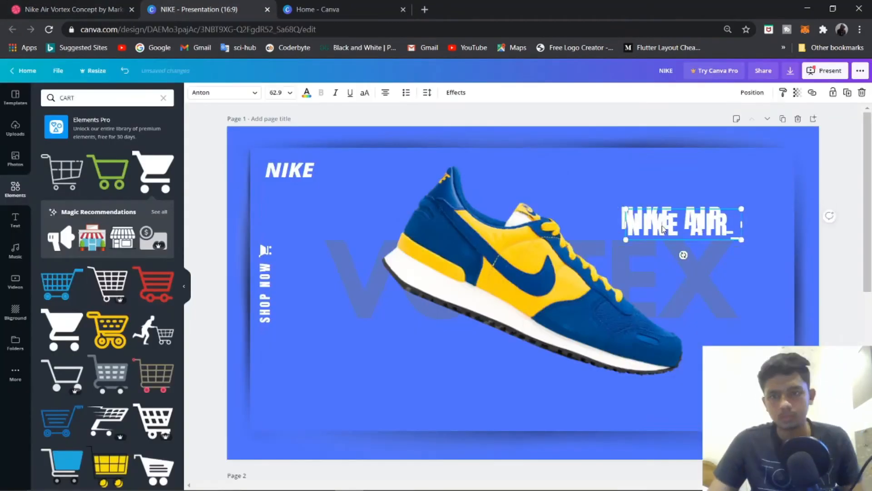
- Make the labels BACK and THE VORTEX in Anton along the panel's lower edge, with a white left-pointing arrow beside BACK
left_click(73, 9)
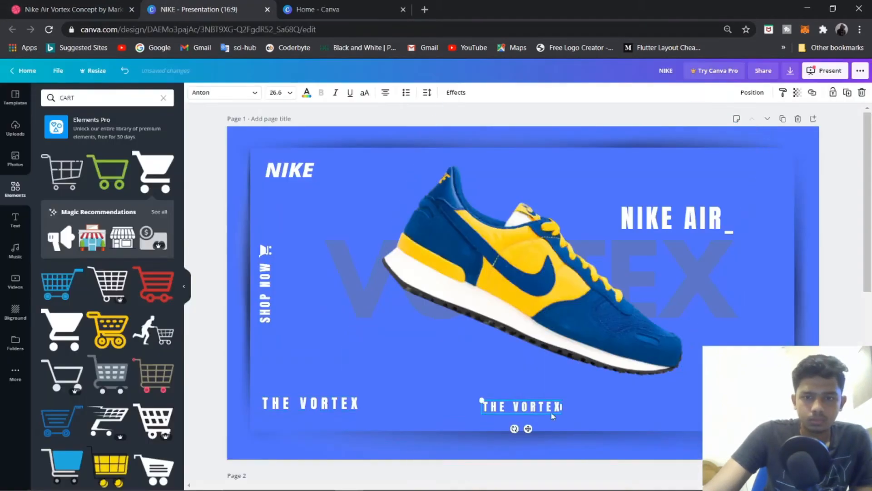
left_click_drag(352, 404, 320, 405)
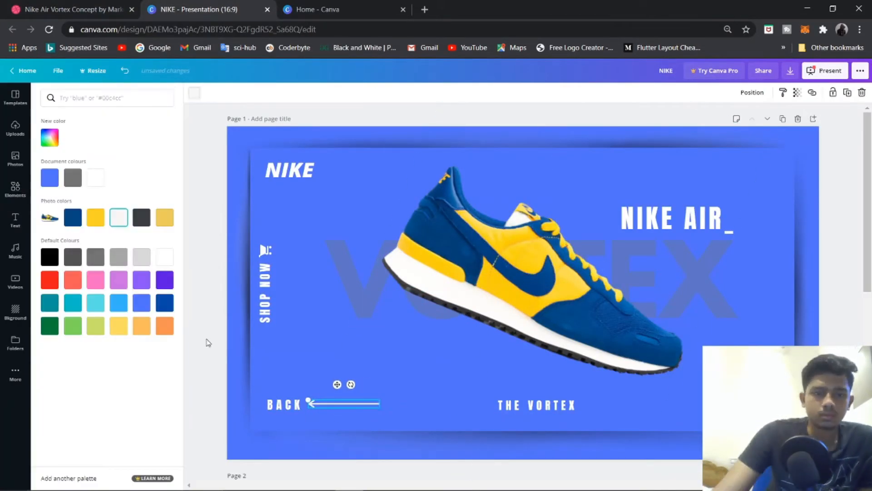
left_click(207, 343)
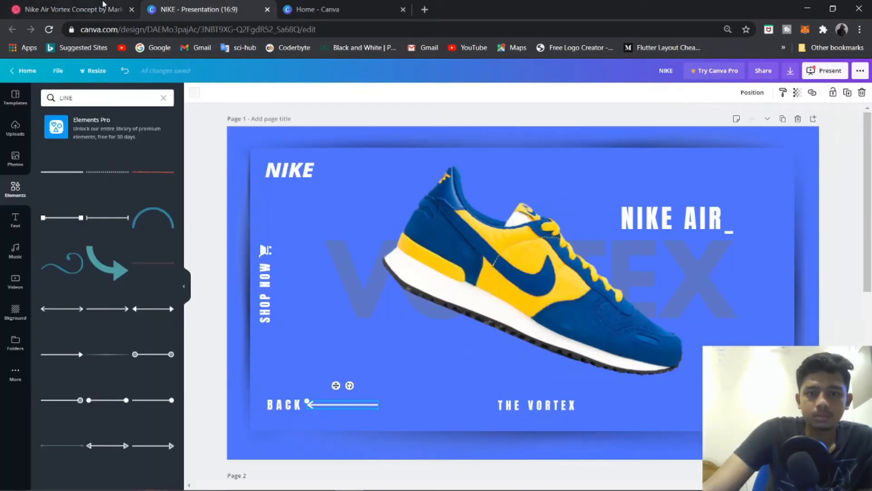
- Add a two-line white menu icon in the panel's upper-right corner and a vertical COLORS label along its right edge
left_click_drag(359, 405, 525, 311)
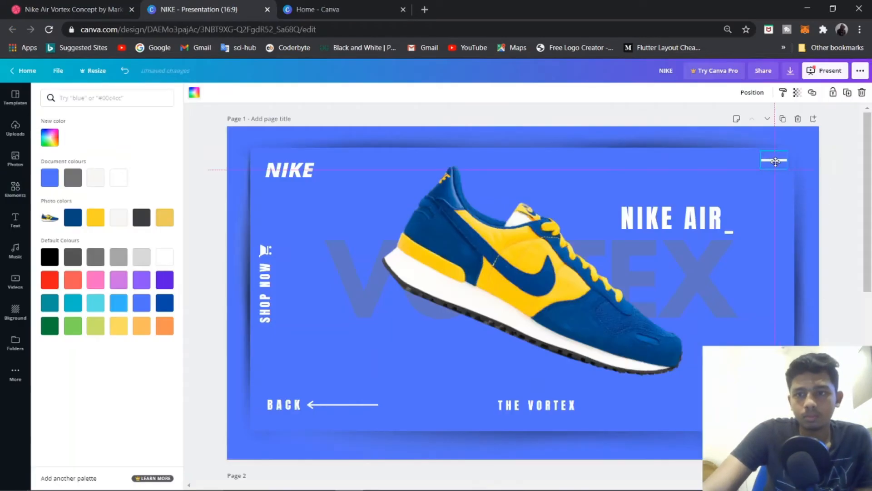
left_click_drag(776, 162, 780, 160)
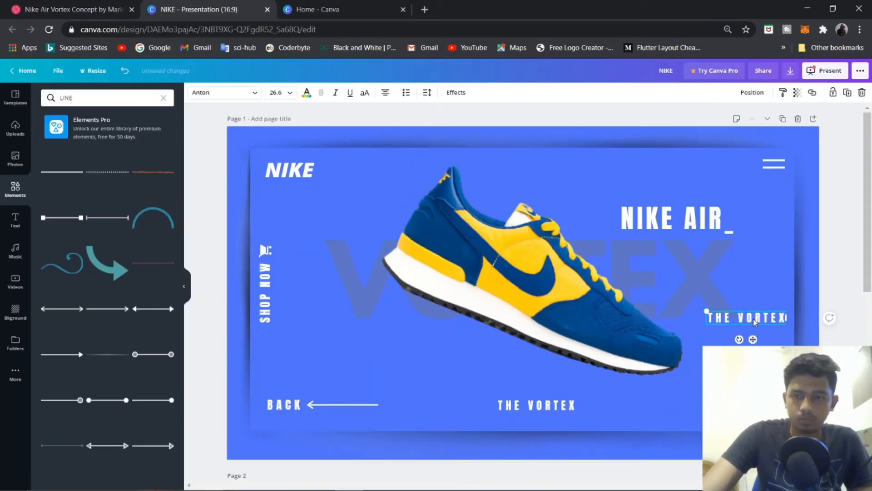
left_click_drag(750, 336, 756, 311)
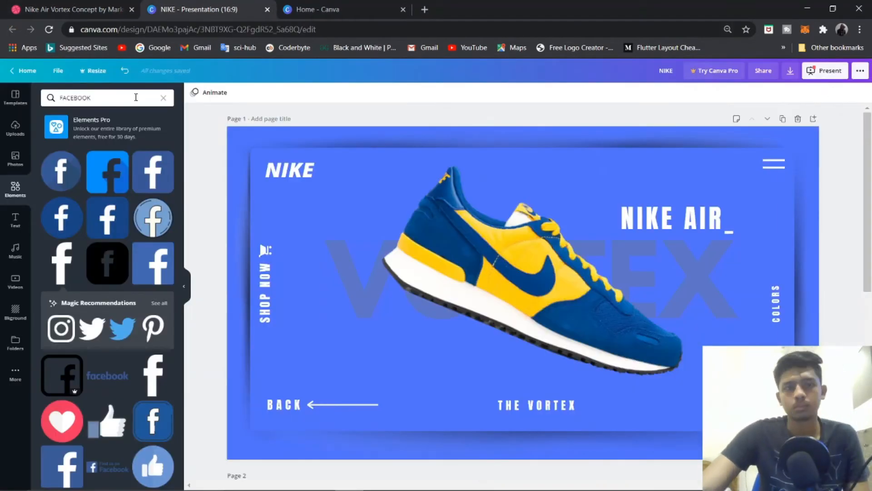
left_click(312, 166)
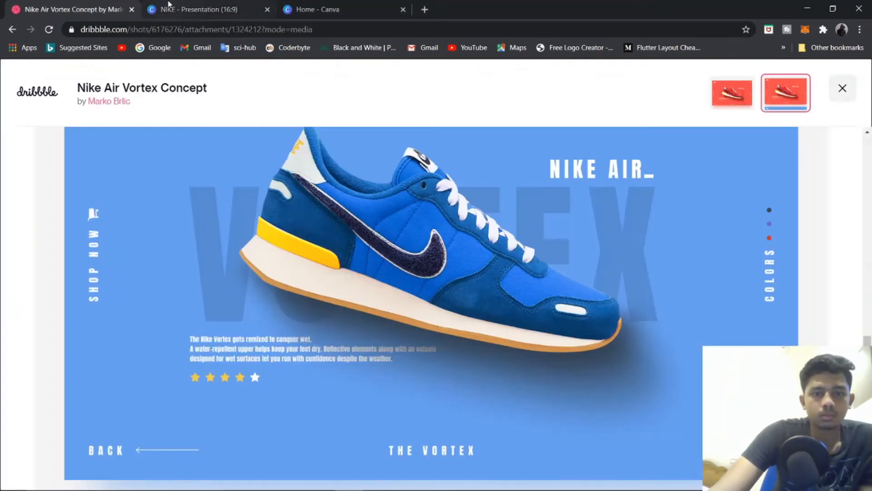
- Add three description lines in Anton size 17.6 below the shoe's heel, repeating THE NIKE VORTEX GETS REMIXED TO CONQUER WET
left_click(168, 6)
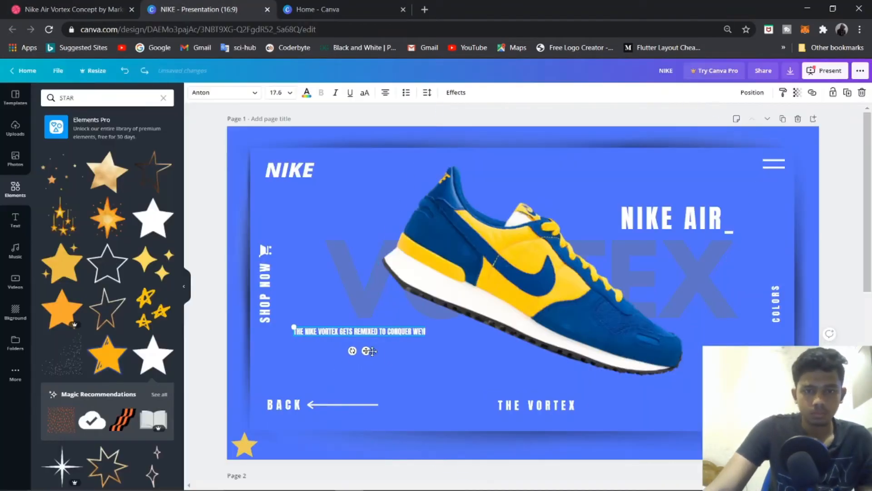
left_click_drag(407, 353, 532, 343, "alt")
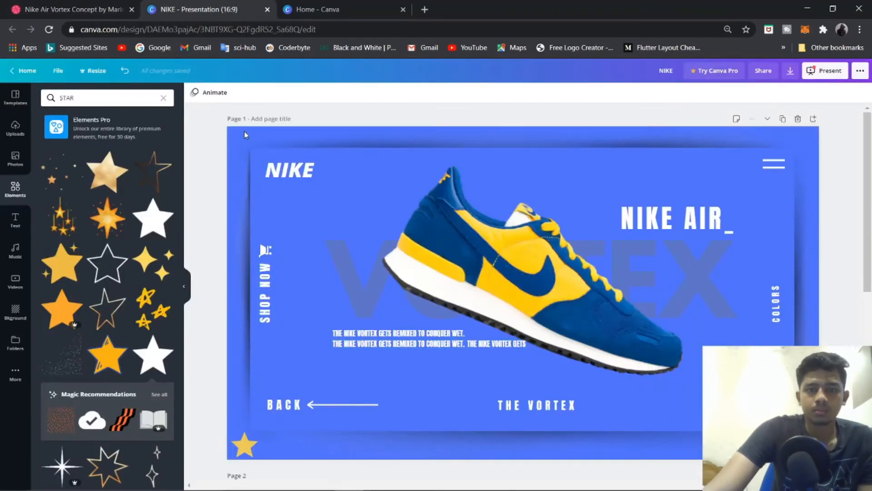
left_click_drag(399, 343, 399, 353, "alt")
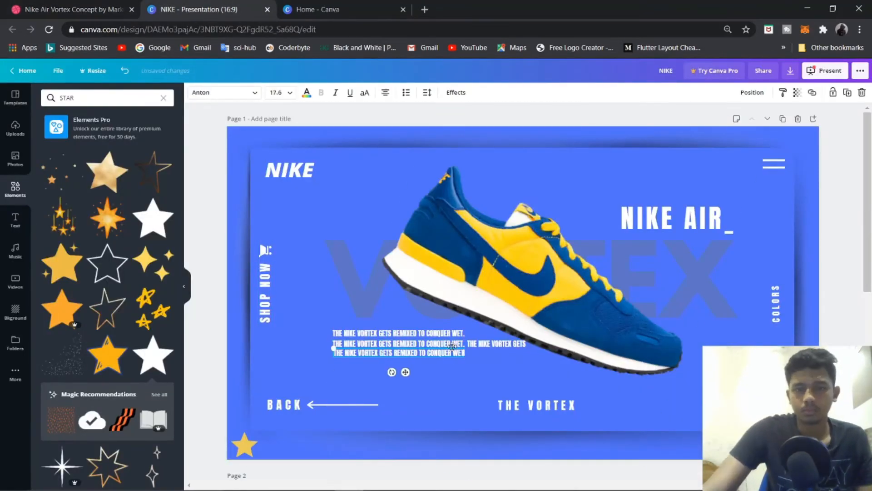
left_click(315, 353)
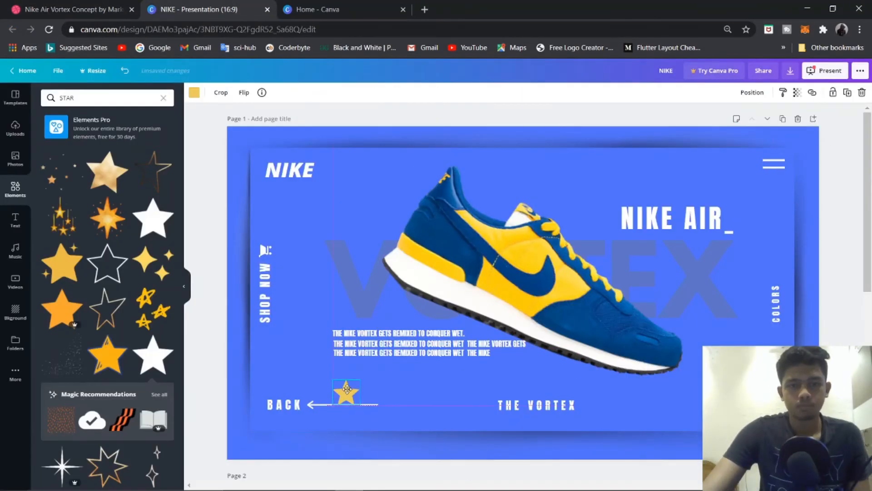
- Place the gold star directly beneath the description lines and shrink it to rating size
left_click_drag(347, 389, 347, 370)
mouse_move(360, 386)
left_mouse_down()
mouse_move(346, 373)
mouse_move(364, 374)
left_mouse_up()
left_click(382, 350)
left_click(339, 366)
key("ctrl+v")
key("ctrl+z")
key("ctrl+z")
- Duplicate the gold star into an evenly spaced row of five and make the fifth white, following the Dribbble reference
left_click(340, 366)
key("ctrl+d")
right_click(353, 367)
key("ctrl+d")
left_click_drag(363, 373, 389, 366)
left_click(389, 366)
key("ctrl+d")
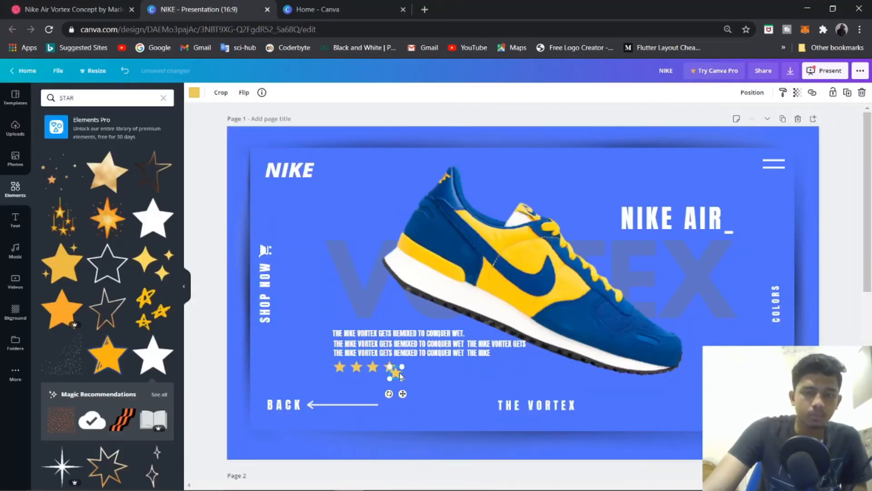
left_click_drag(395, 372, 405, 367)
left_click(73, 9)
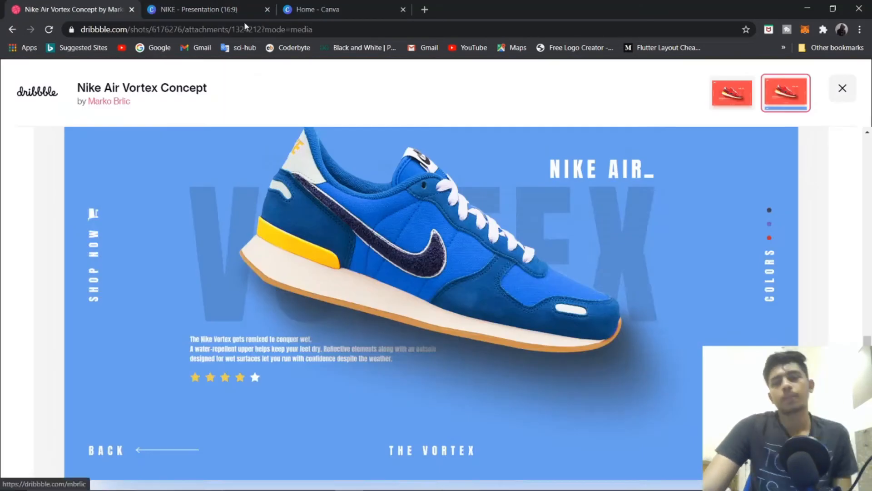
left_click(209, 9)
- Stack small black, red and gold dots above the COLORS label, checking their look against the Dribbble reference
left_click(164, 98)
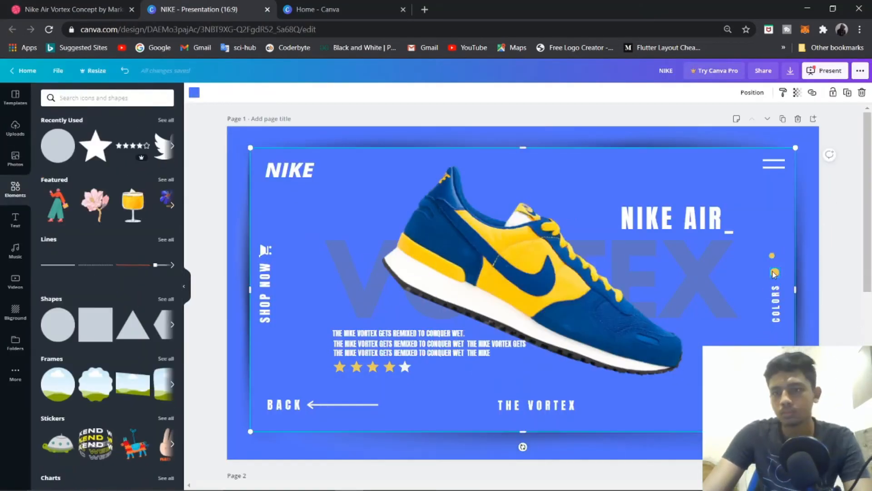
left_click(137, 8)
left_click(173, 8)
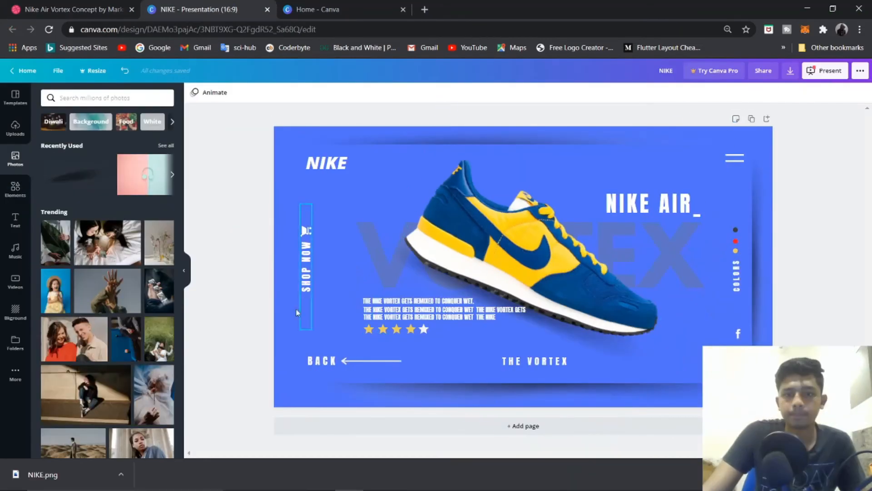
- Delete the shadow at the panel's right edge and place the recently used shadow image upright along its left edge, sent to back
left_click(756, 261)
key("Delete")
left_click(75, 175)
left_click_drag(524, 330, 444, 263)
left_click_drag(500, 258, 289, 236)
right_click(289, 236)
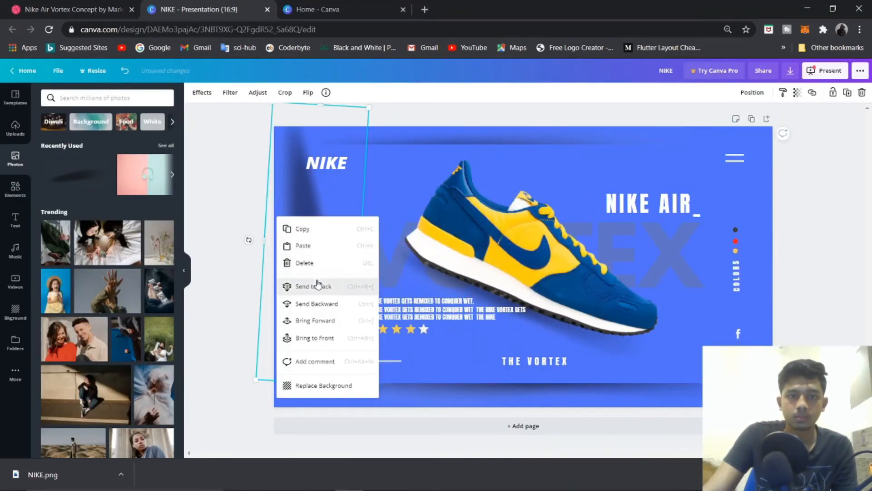
left_click(320, 285)
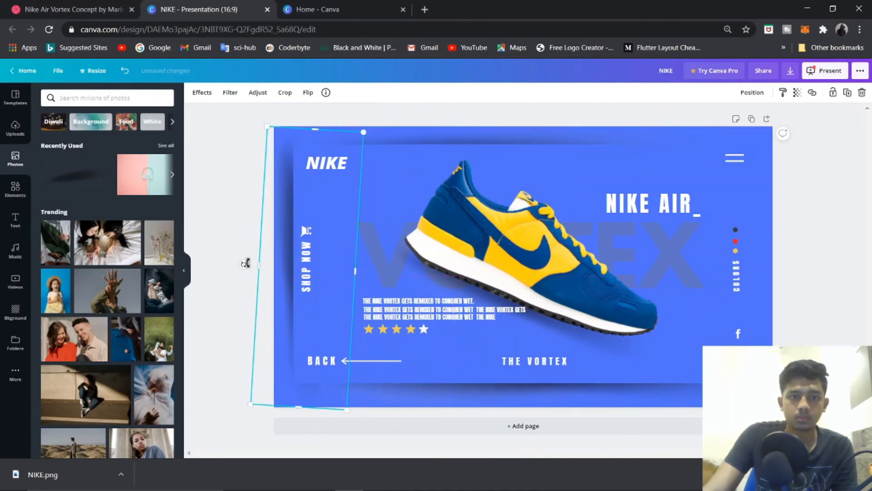
- Straighten the left shadow and fit its height and position to the panel's left edge
left_click_drag(244, 264, 282, 281)
left_click_drag(342, 419, 335, 389)
left_click_drag(272, 295, 277, 306)
left_click(240, 247)
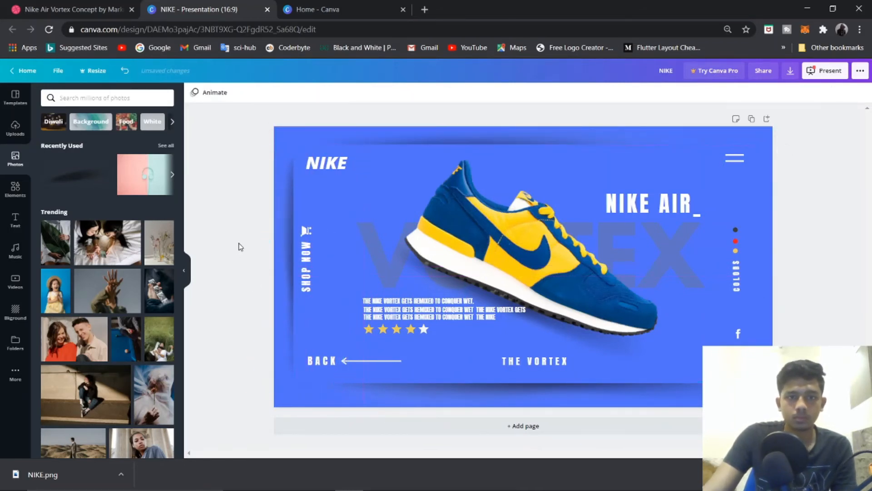
- Add another copy of the shadow image along the panel's right edge and fit it to the panel's height
left_click(80, 176)
left_click_drag(523, 331, 595, 272)
left_click_drag(558, 295, 771, 290)
left_click_drag(776, 400, 764, 359)
left_click_drag(766, 233, 758, 253)
left_click(809, 254)
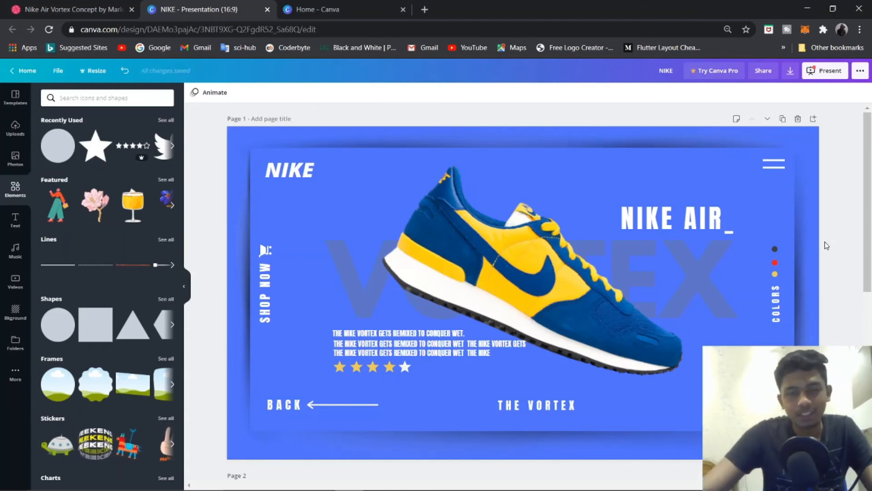
- Compare the Canva layout with the blue Nike Air Vortex reference on Dribbble
left_click(21, 10)
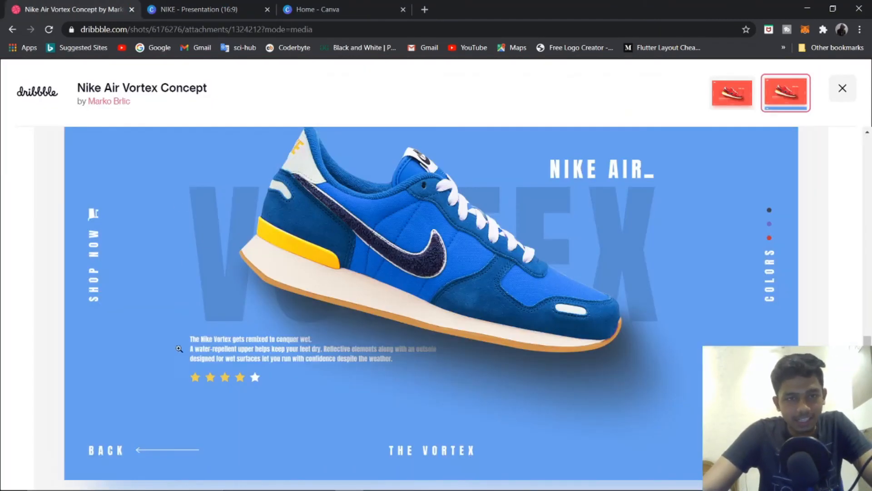
left_click(202, 9)
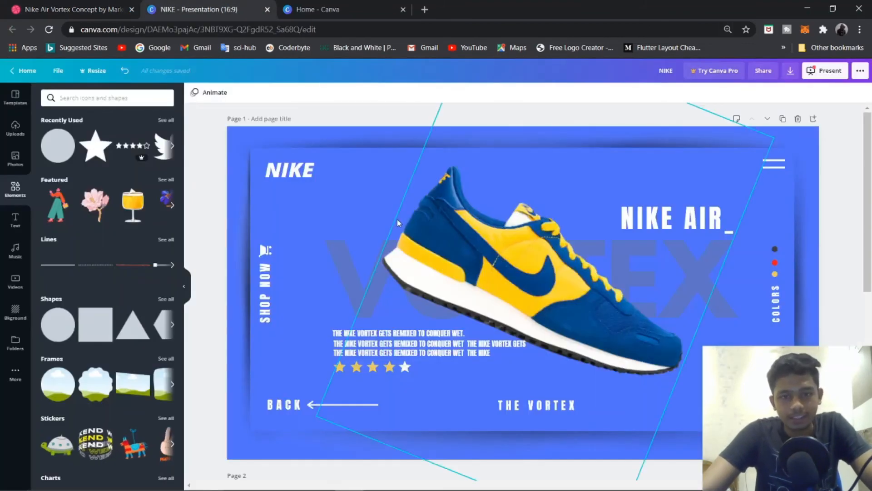